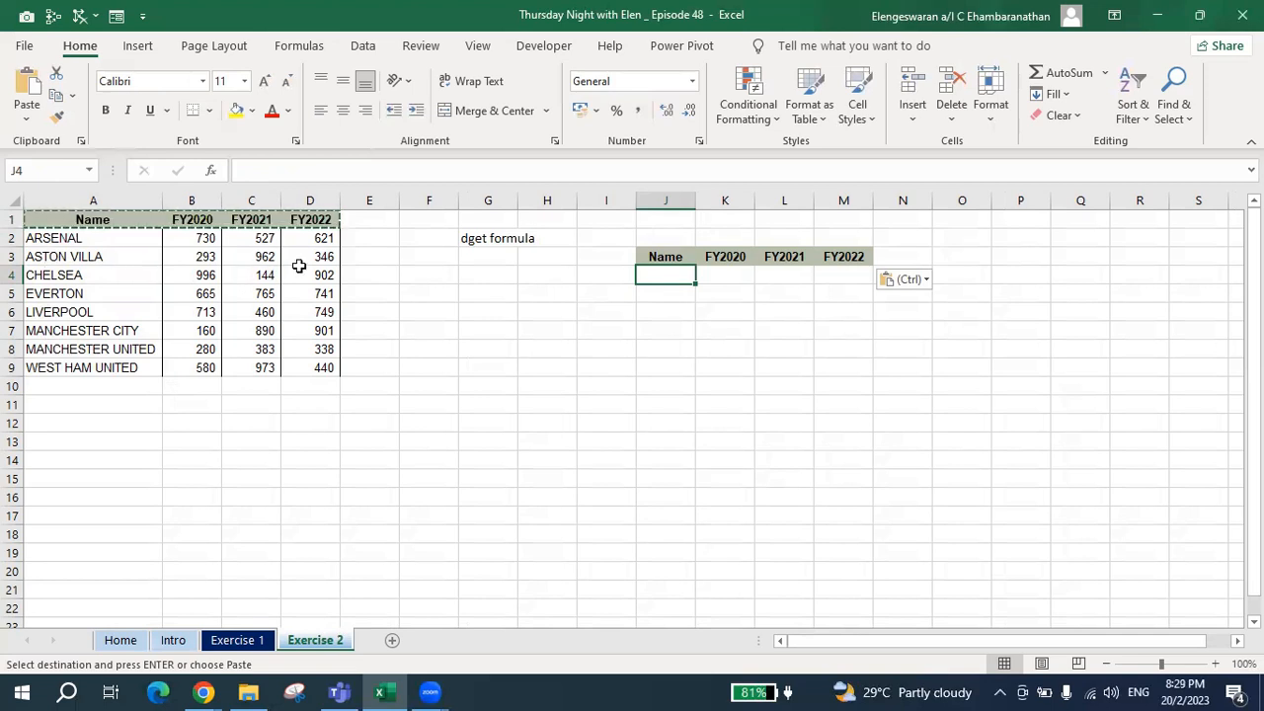
# Clear the pending copy selection and enter instruction 1 in G5 with the text "click data" in H5.
pyautogui.press('Left')
pyautogui.press('Left')
pyautogui.press('Left')
pyautogui.press('Down')
pyautogui.press('Right')
pyautogui.press('Right')
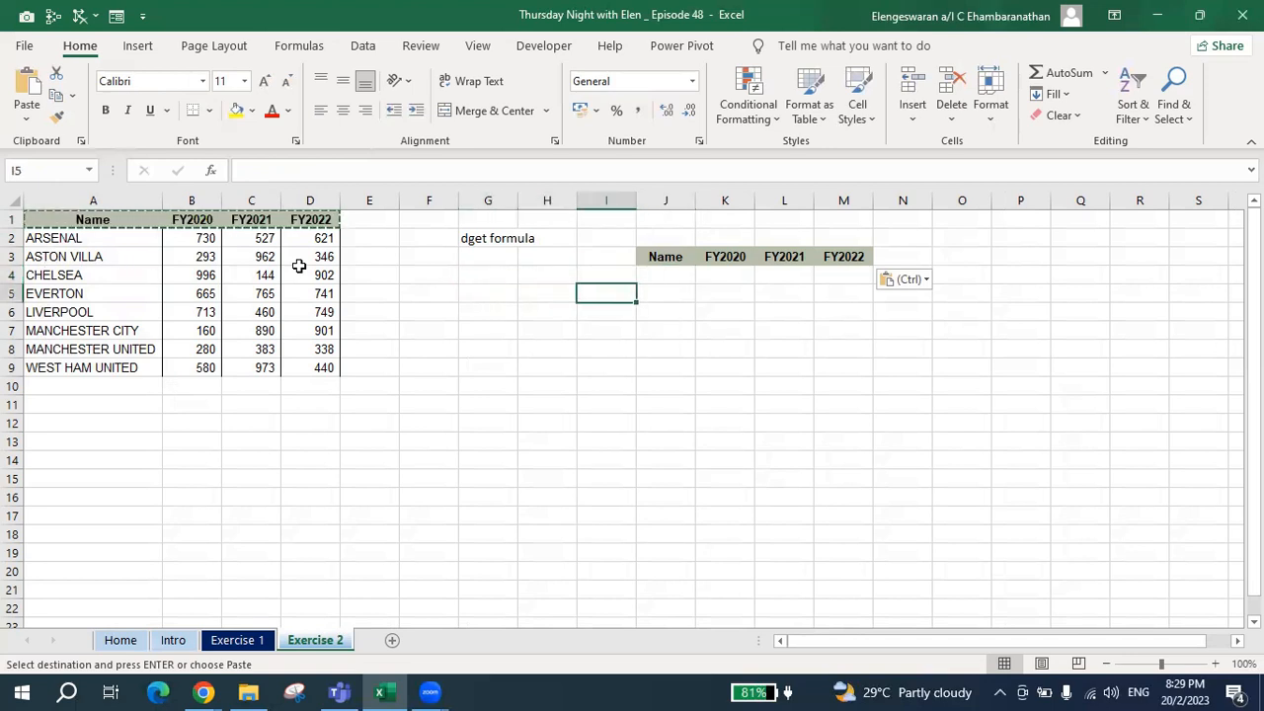
pyautogui.press('Left')
pyautogui.press('Left')
pyautogui.press('Escape')
pyautogui.write('1')
pyautogui.press('Right')
pyautogui.write('click data')
pyautogui.press('Return')
# Enter instruction 2 in G6 with the text "click data validation" in H6.
pyautogui.press('Left')
pyautogui.write('2')
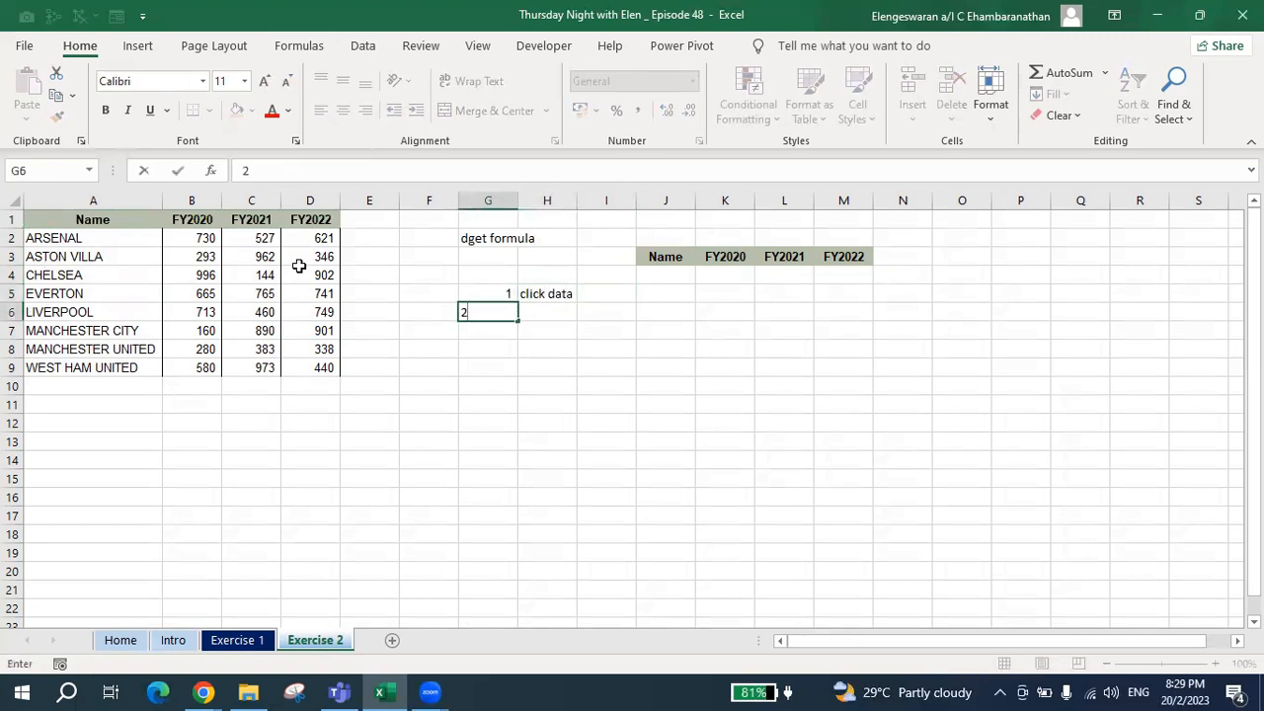
pyautogui.press('Right')
pyautogui.write('ck')
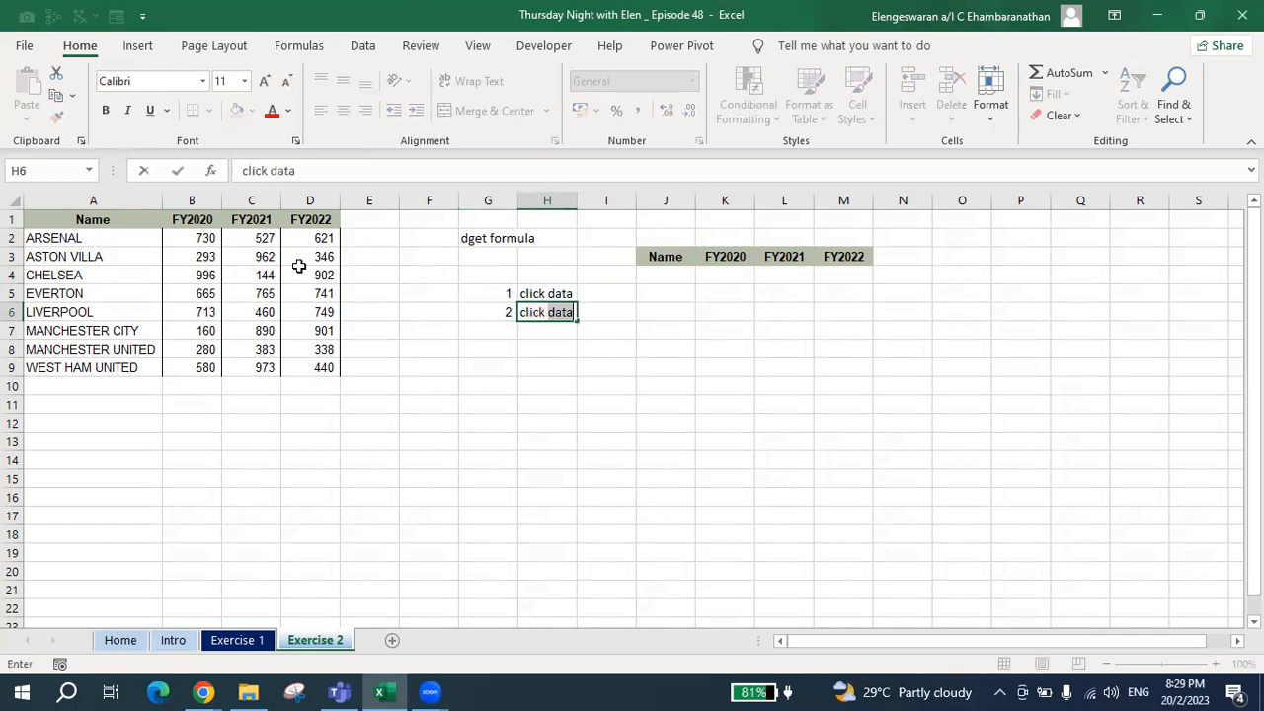
pyautogui.write(' data validation')
pyautogui.press('Return')
# Enter instruction 3 in G7 with the text "a box will appear" in H7.
pyautogui.press('Left')
pyautogui.write('3')
pyautogui.press('Right')
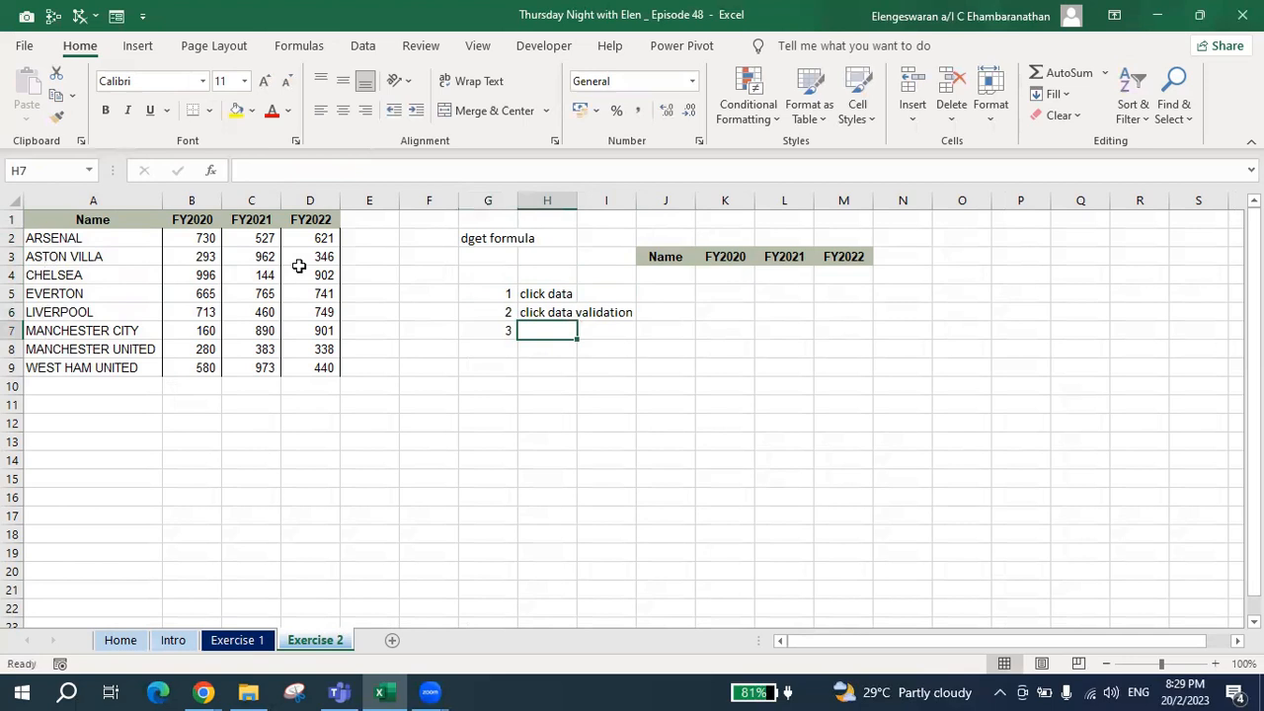
pyautogui.write('a box will appear')
pyautogui.press('Return')
# Enter instruction 4 in G8 with the text "choose list in the allow section" in H8.
pyautogui.press('Left')
pyautogui.write('4')
pyautogui.press('Right')
pyautogui.write('choos')
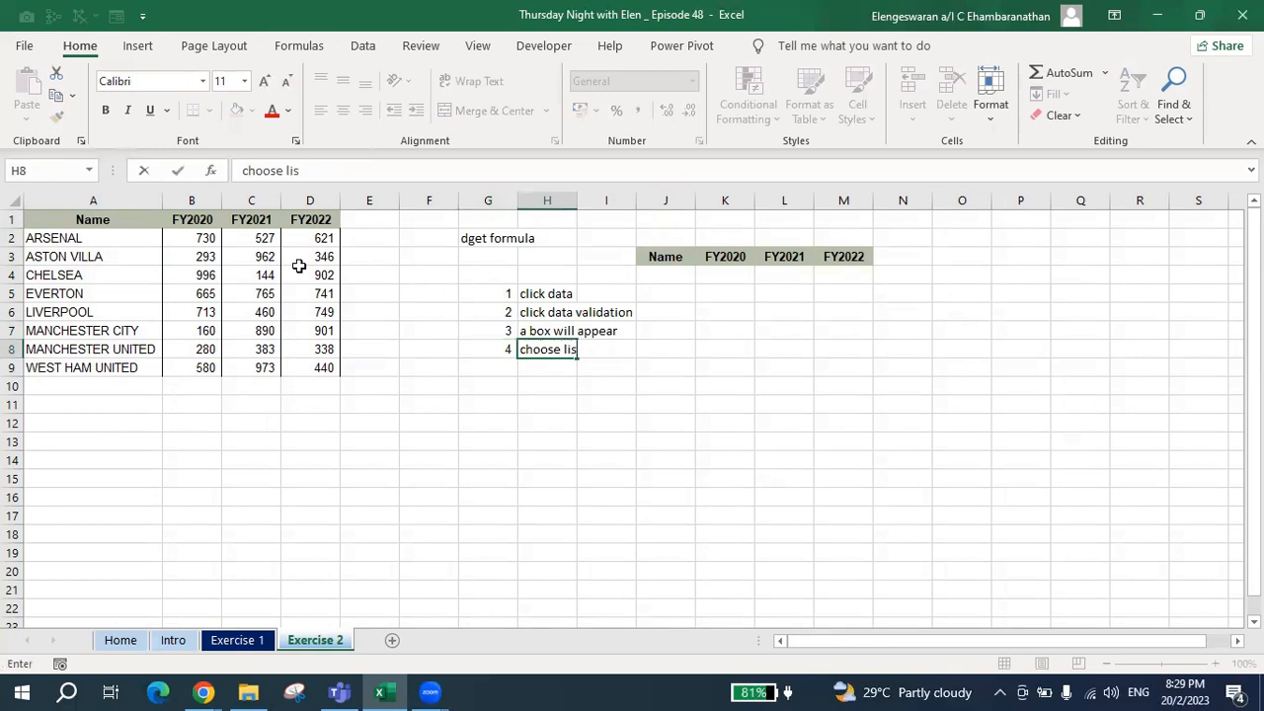
pyautogui.write('e list in the allow sectio')
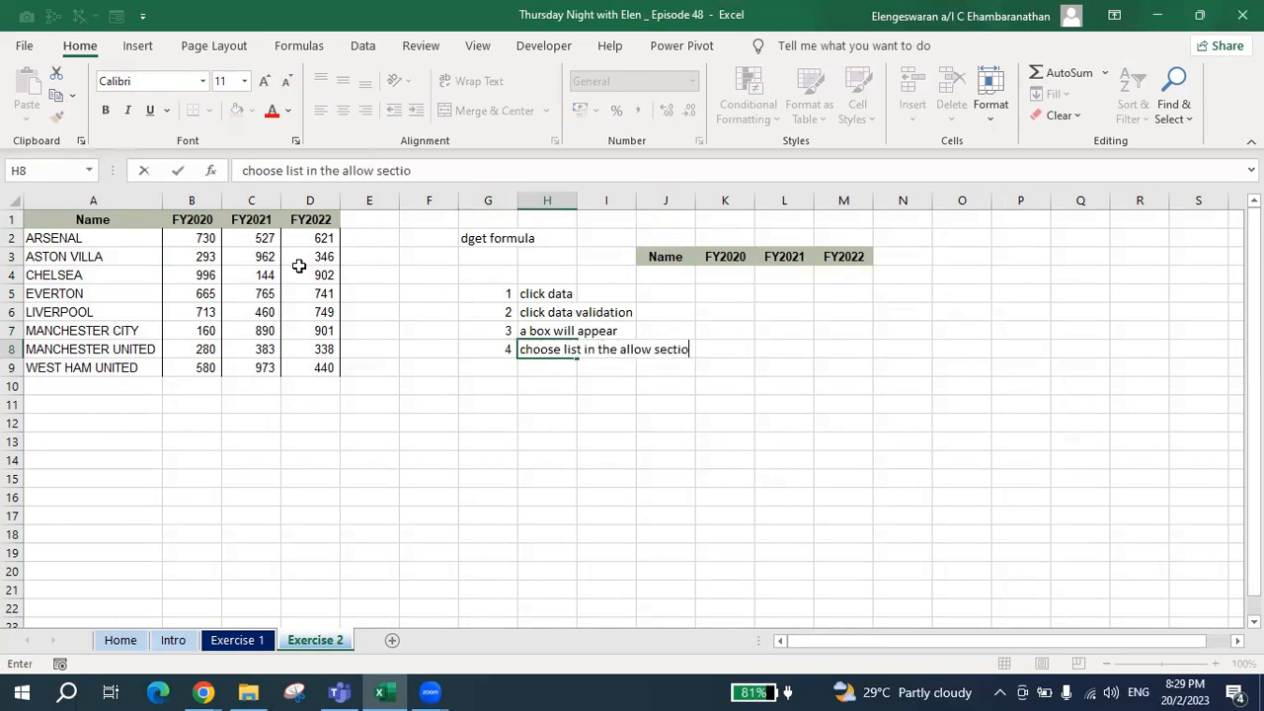
pyautogui.write('n')
pyautogui.press('Return')
# Enter instruction 5 in G9 with the text "select the required data" in H9.
pyautogui.press('Left')
pyautogui.write('5')
pyautogui.press('Right')
pyautogui.write('c')
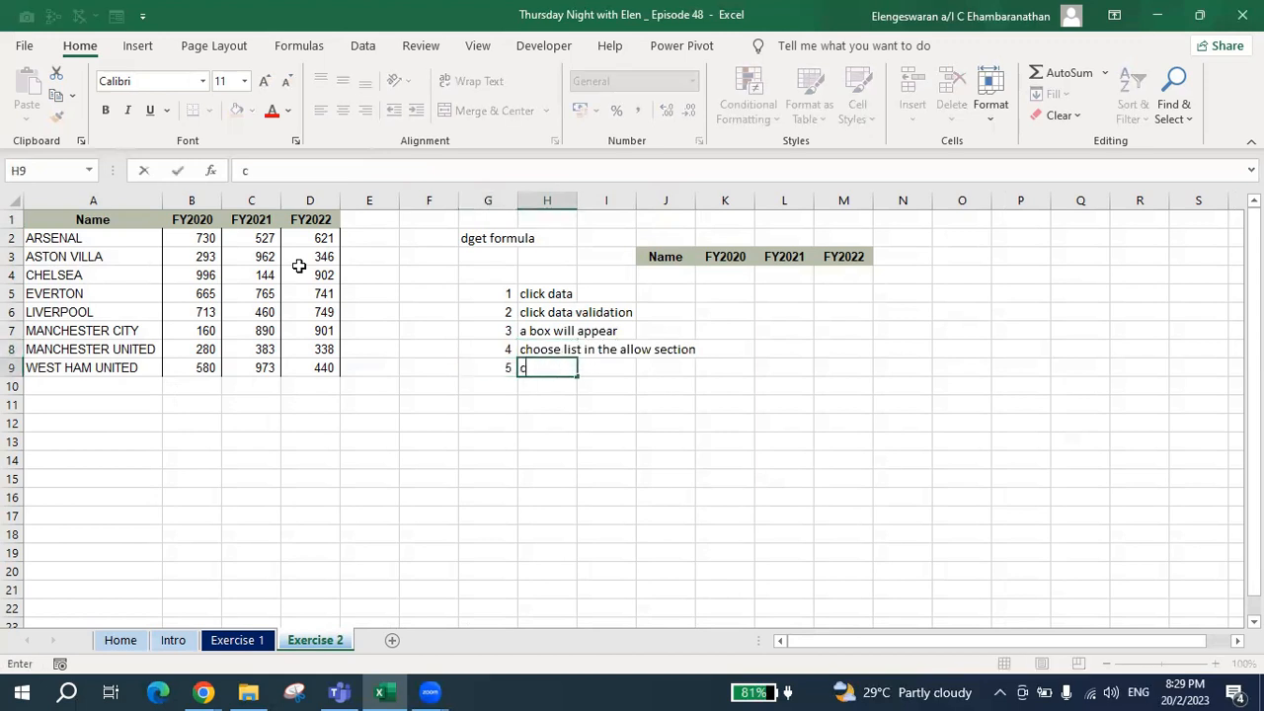
pyautogui.write('select the required data')
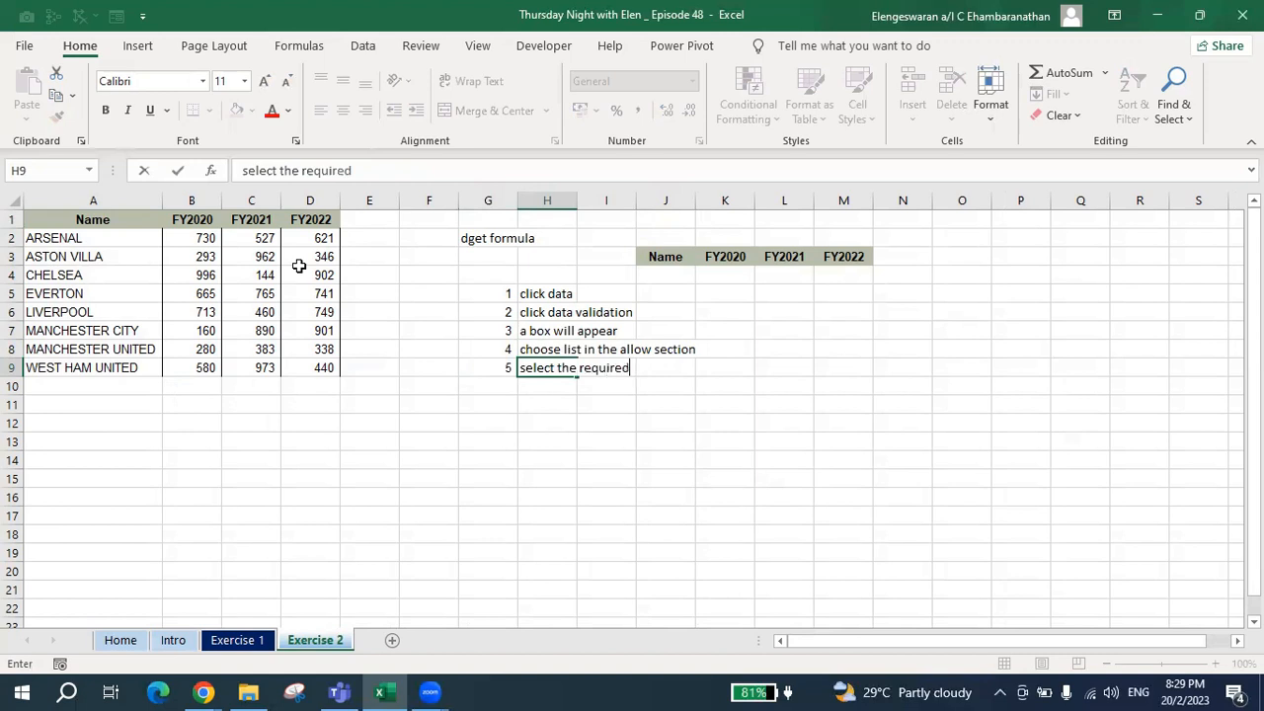
pyautogui.press('Return')
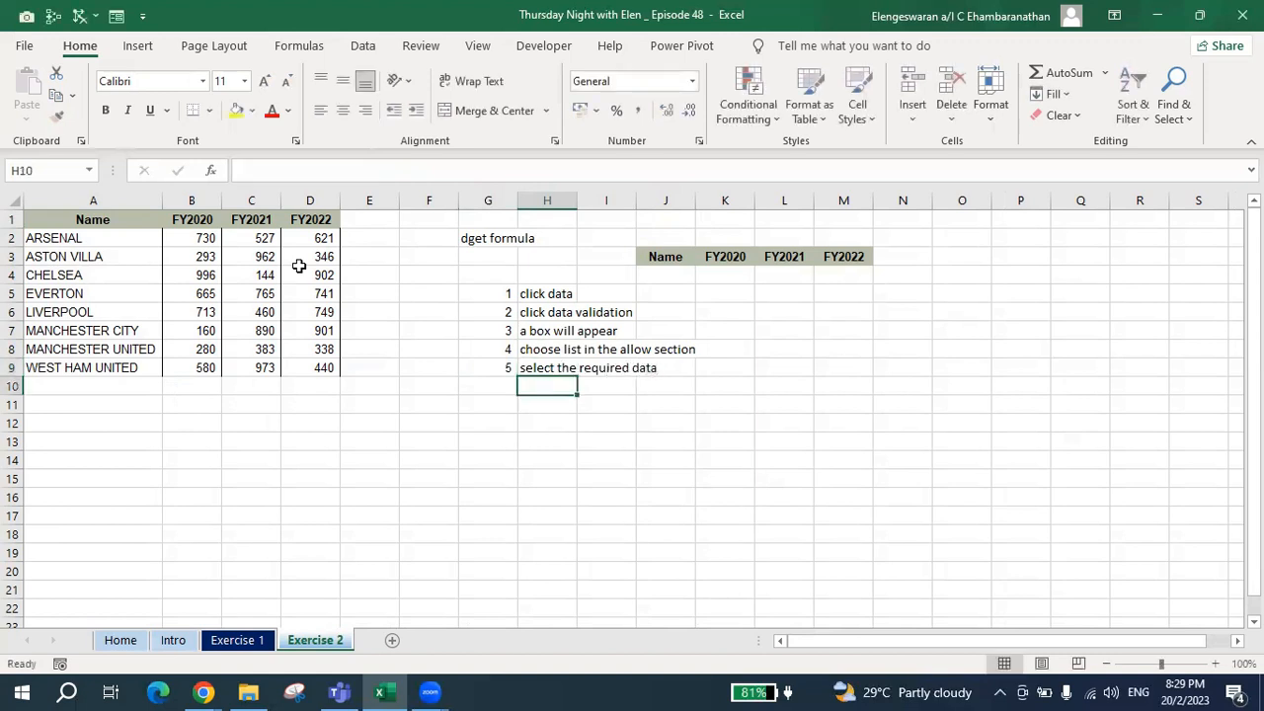
# Add data validation to cell J4 that allows a List with the source =$A$2:$A$9.
pyautogui.click(660, 275)
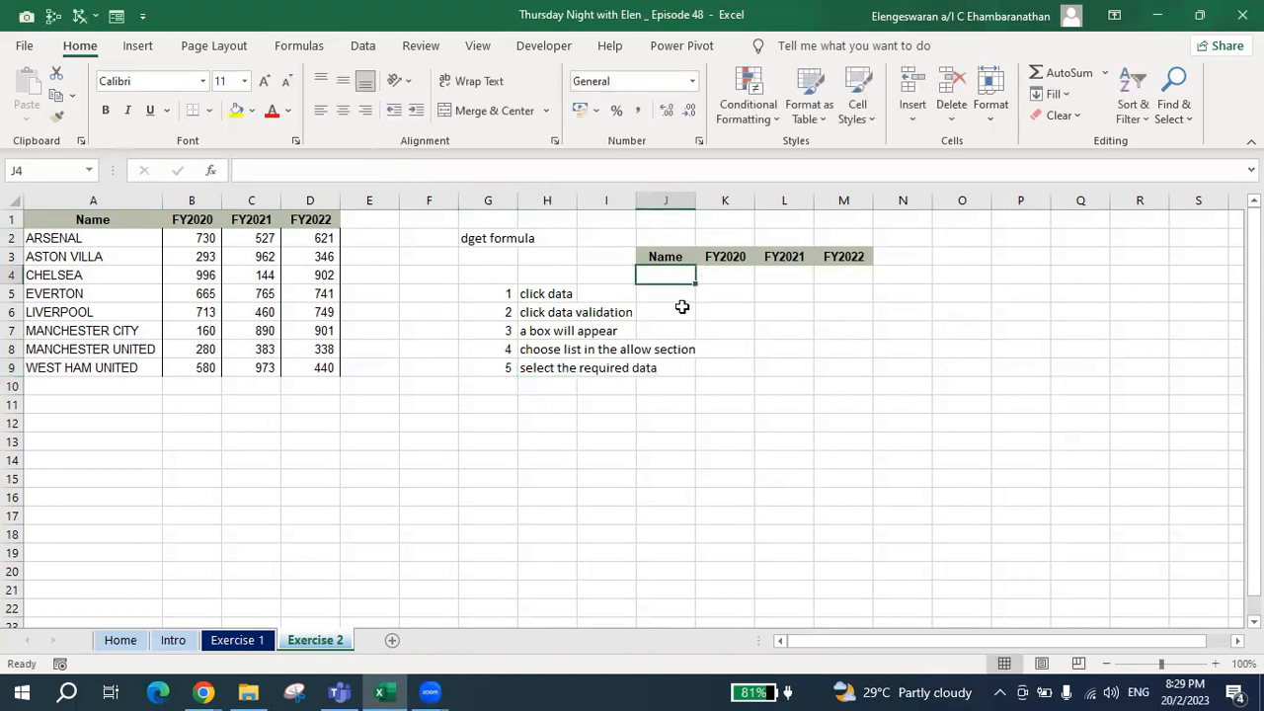
pyautogui.click(364, 48)
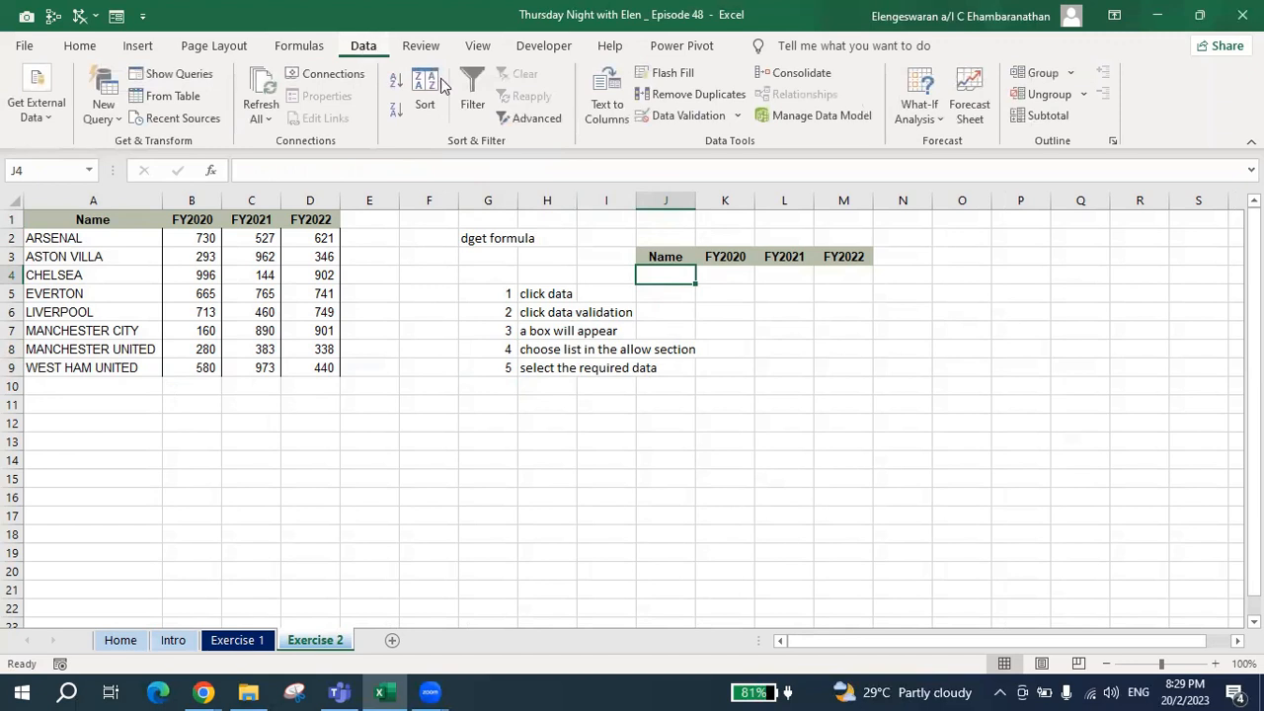
pyautogui.click(659, 118)
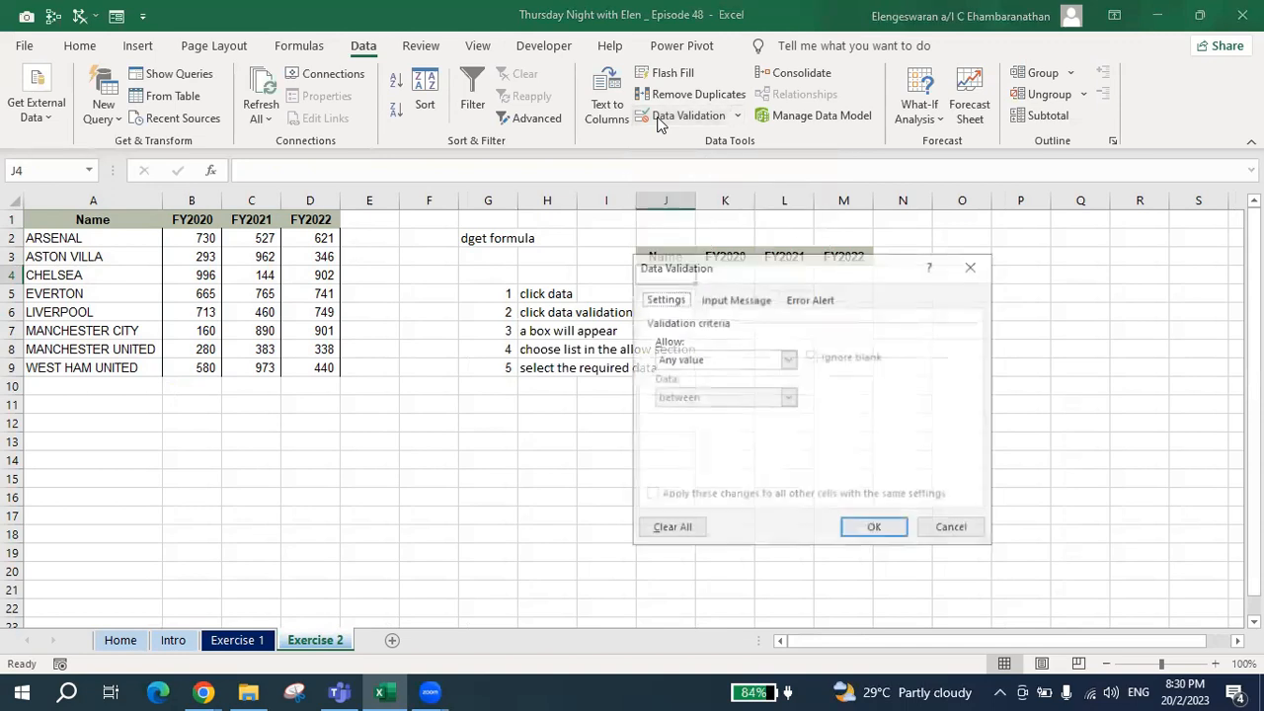
pyautogui.moveTo(835, 268); pyautogui.dragTo(271, 272)
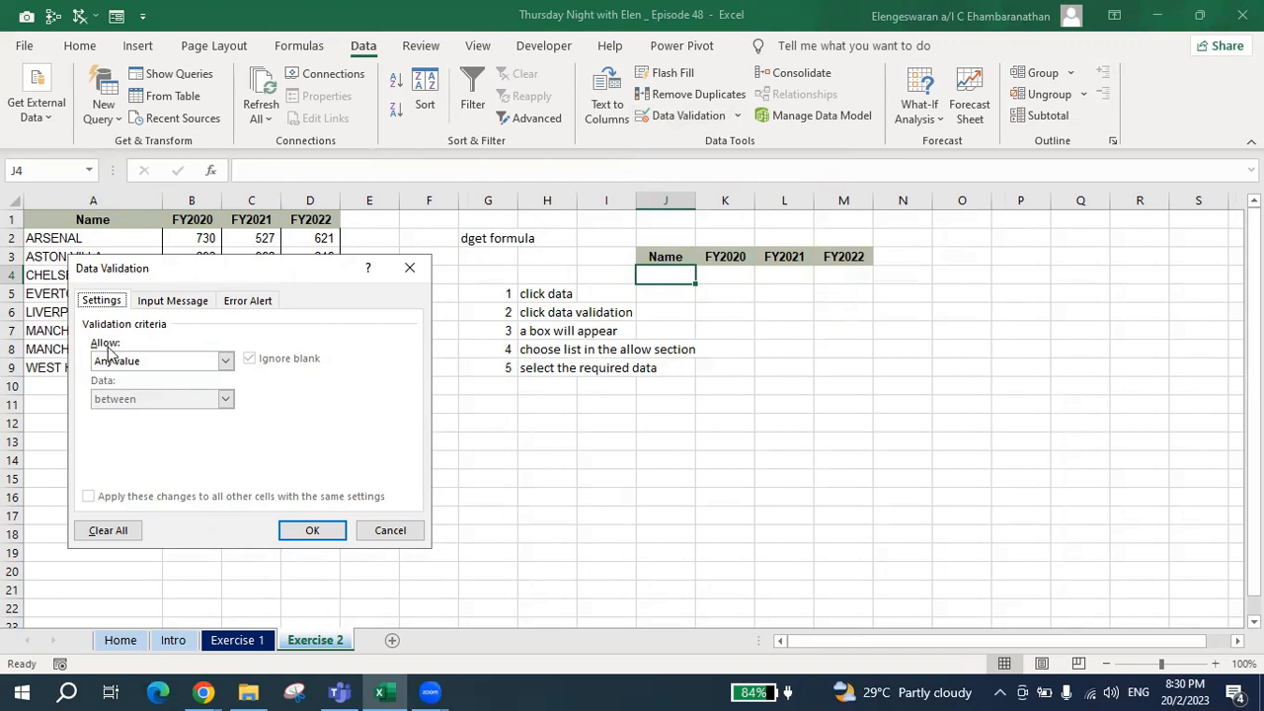
pyautogui.click(169, 362)
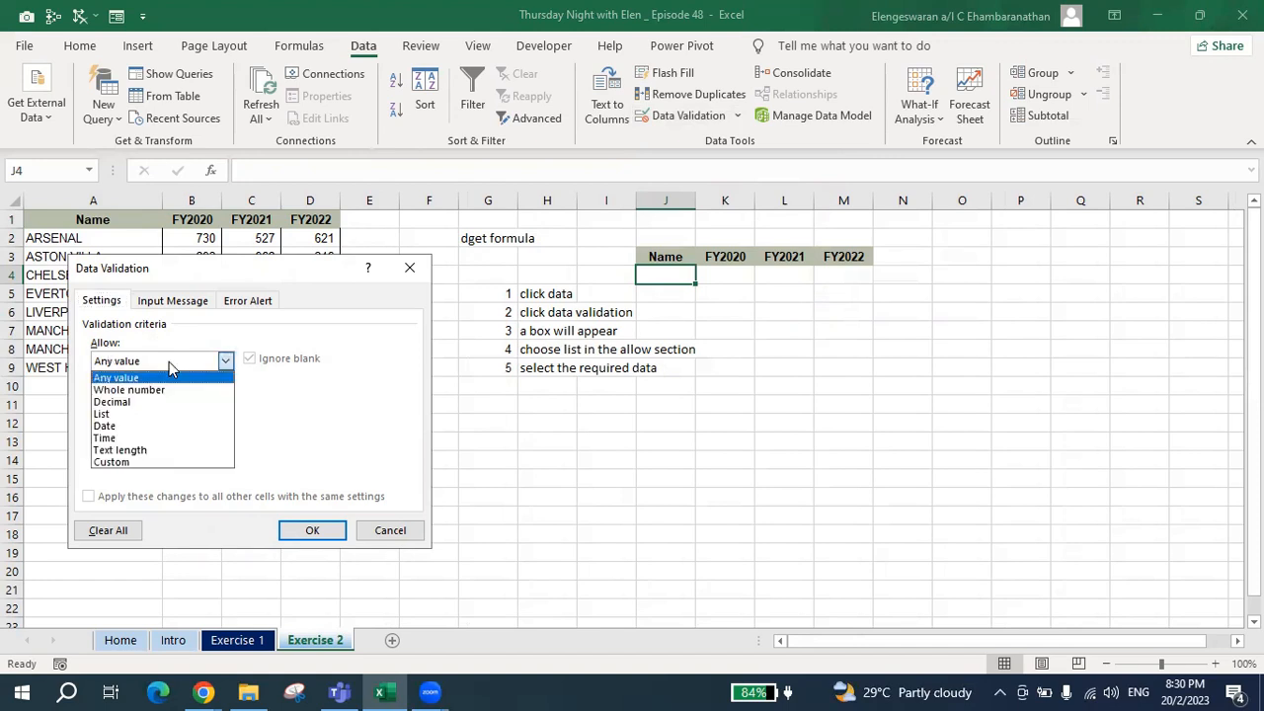
pyautogui.click(135, 415)
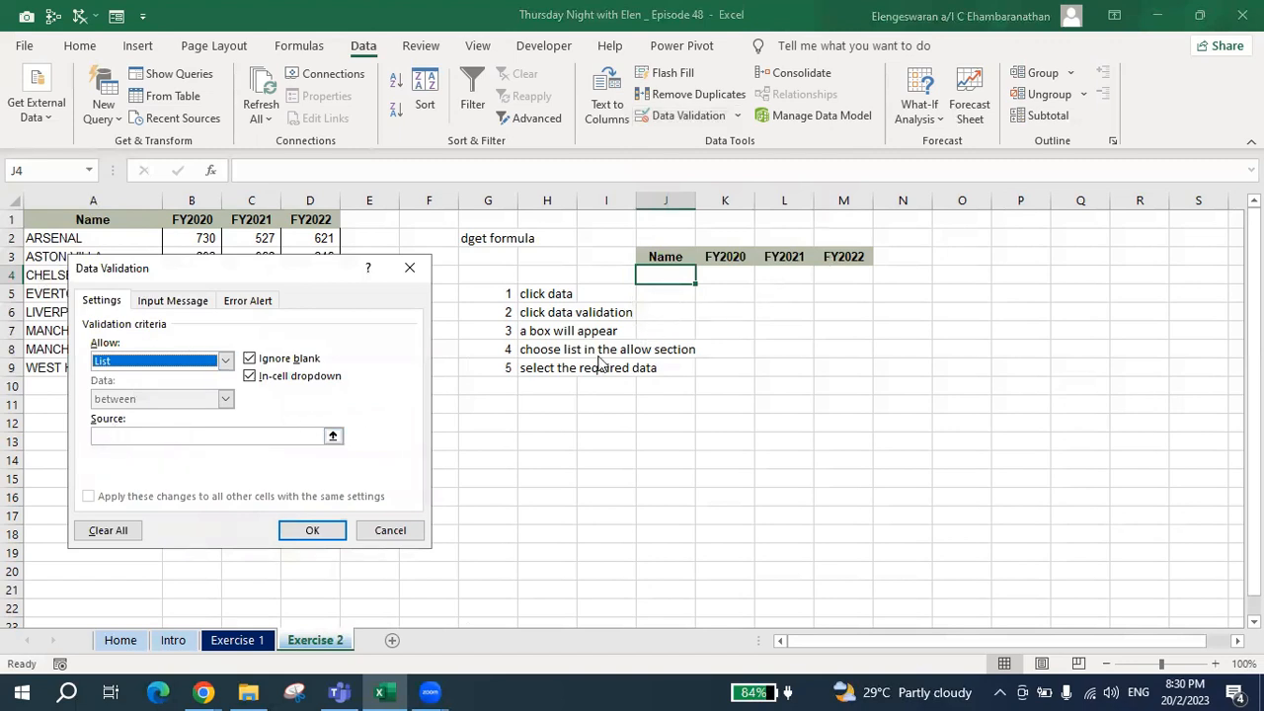
pyautogui.click(114, 438)
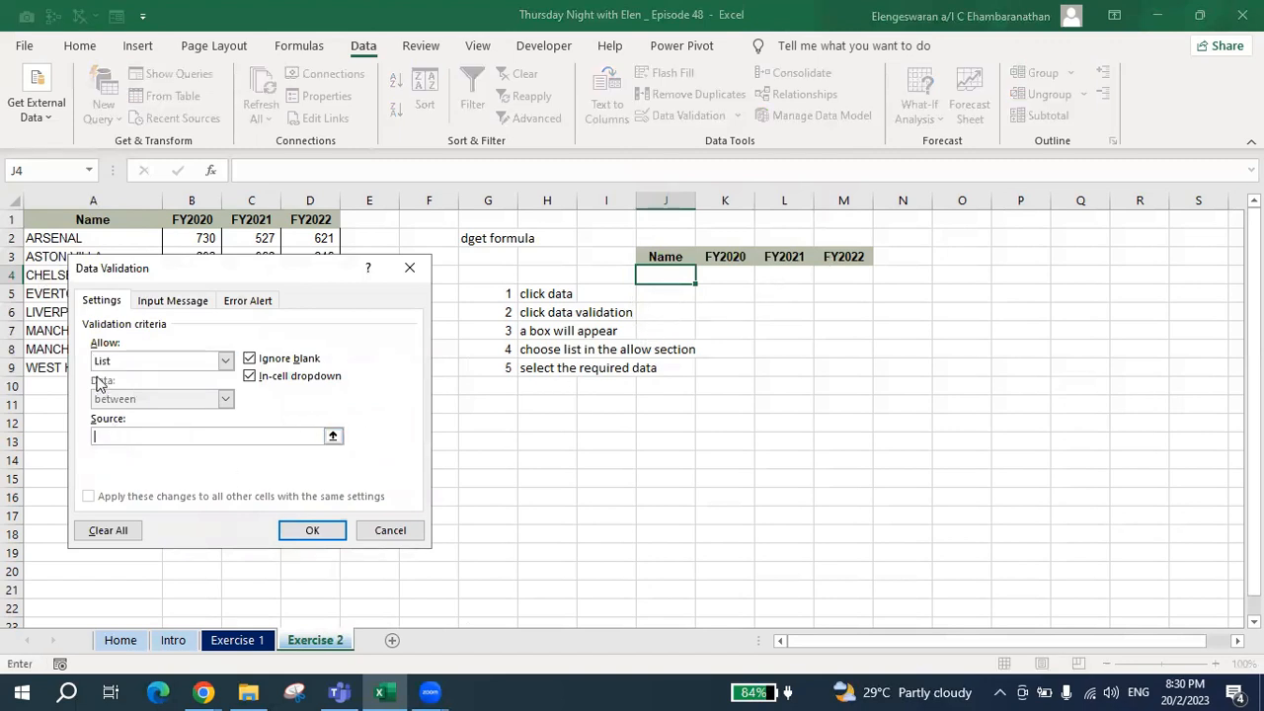
pyautogui.click(34, 239)
pyautogui.moveTo(34, 239); pyautogui.dragTo(34, 367)
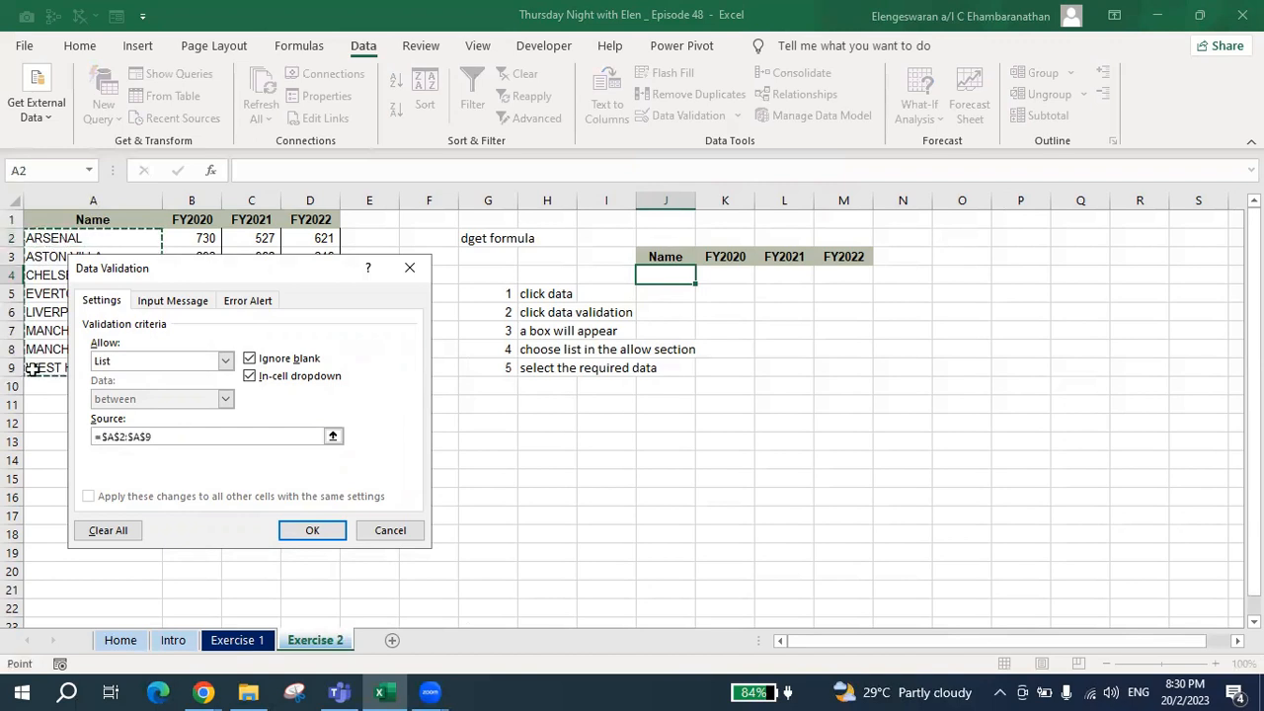
pyautogui.moveTo(232, 266); pyautogui.dragTo(418, 253)
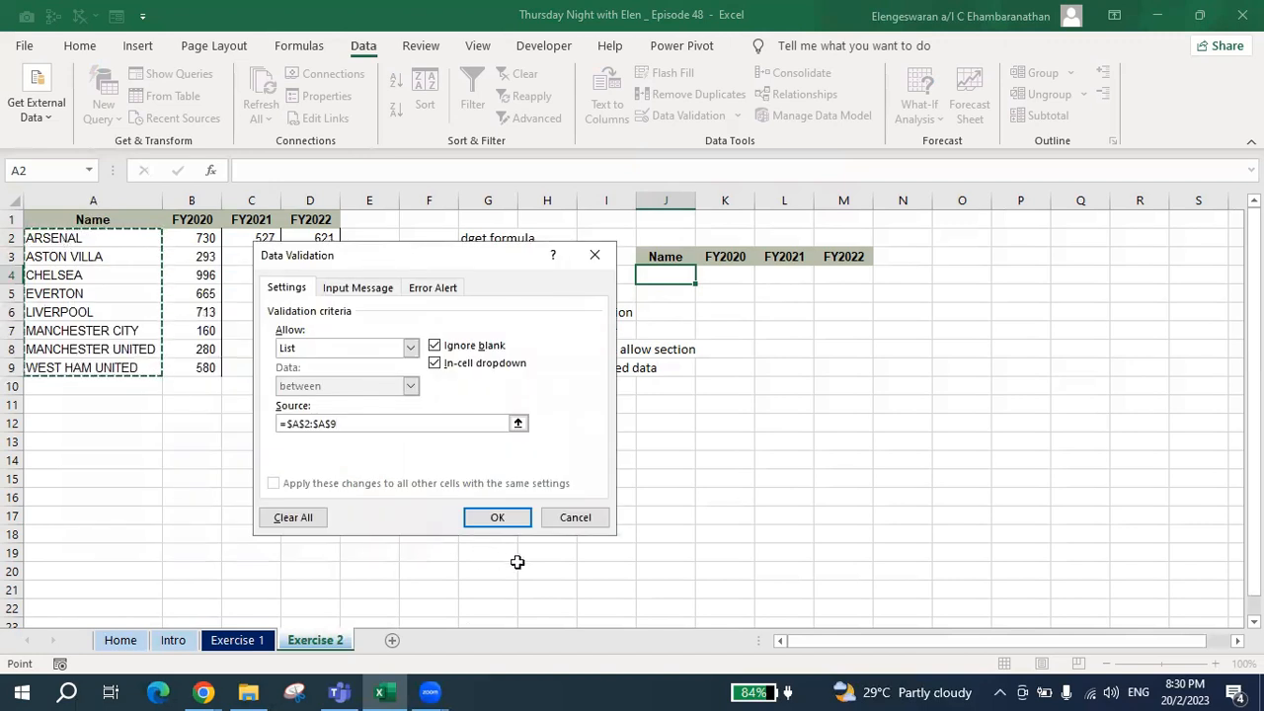
pyautogui.click(474, 520)
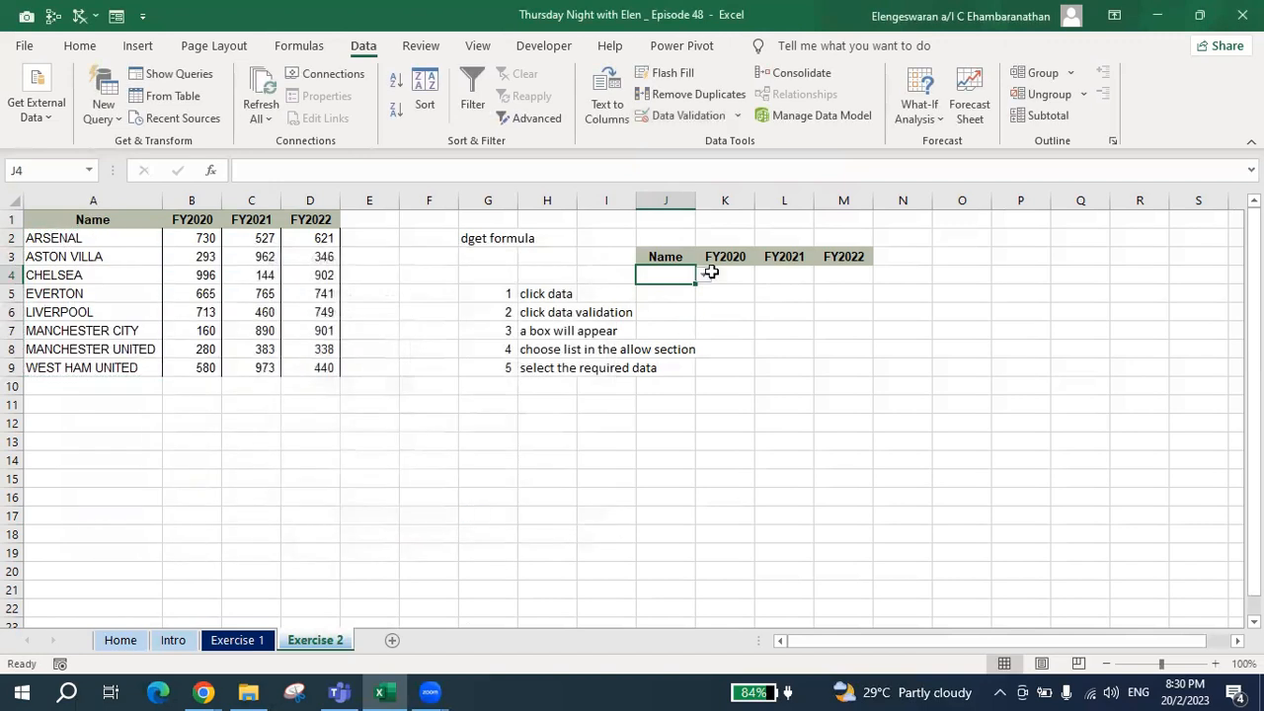
# Try EVERTON in J4's dropdown, switch the choice to MANCHESTER UNITED, and autofit column J to its contents.
pyautogui.click(705, 275)
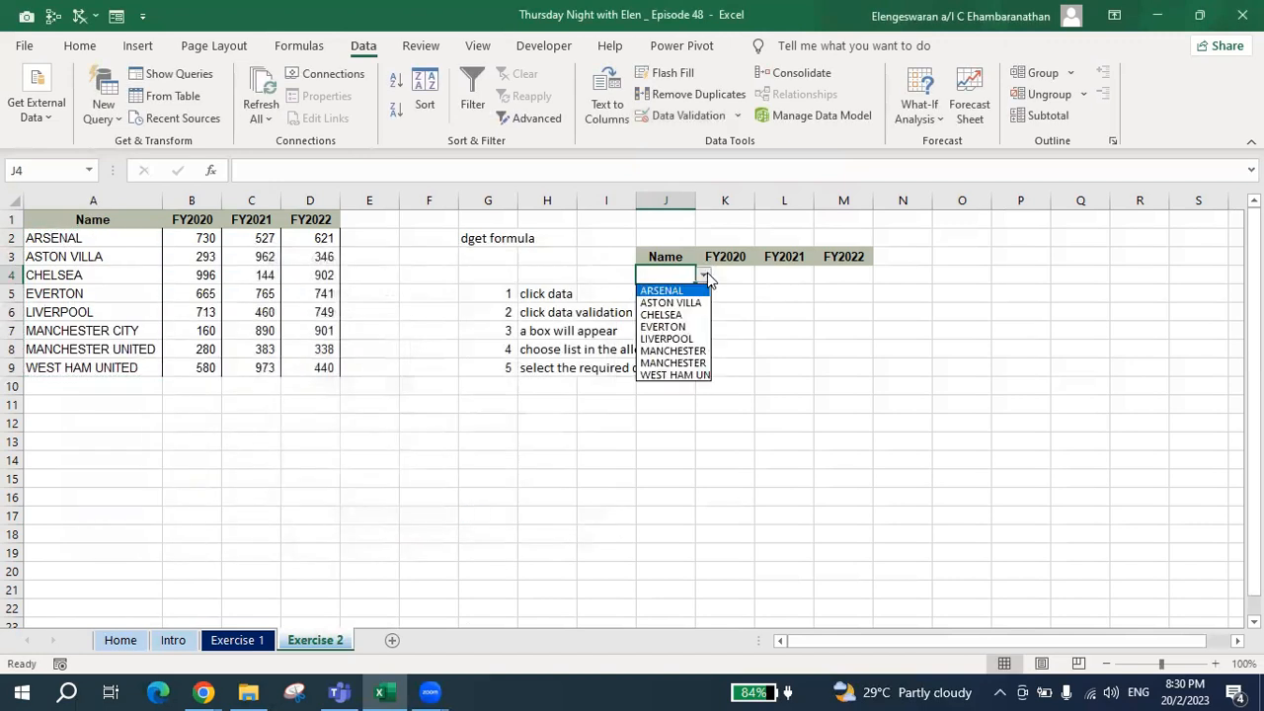
pyautogui.click(667, 327)
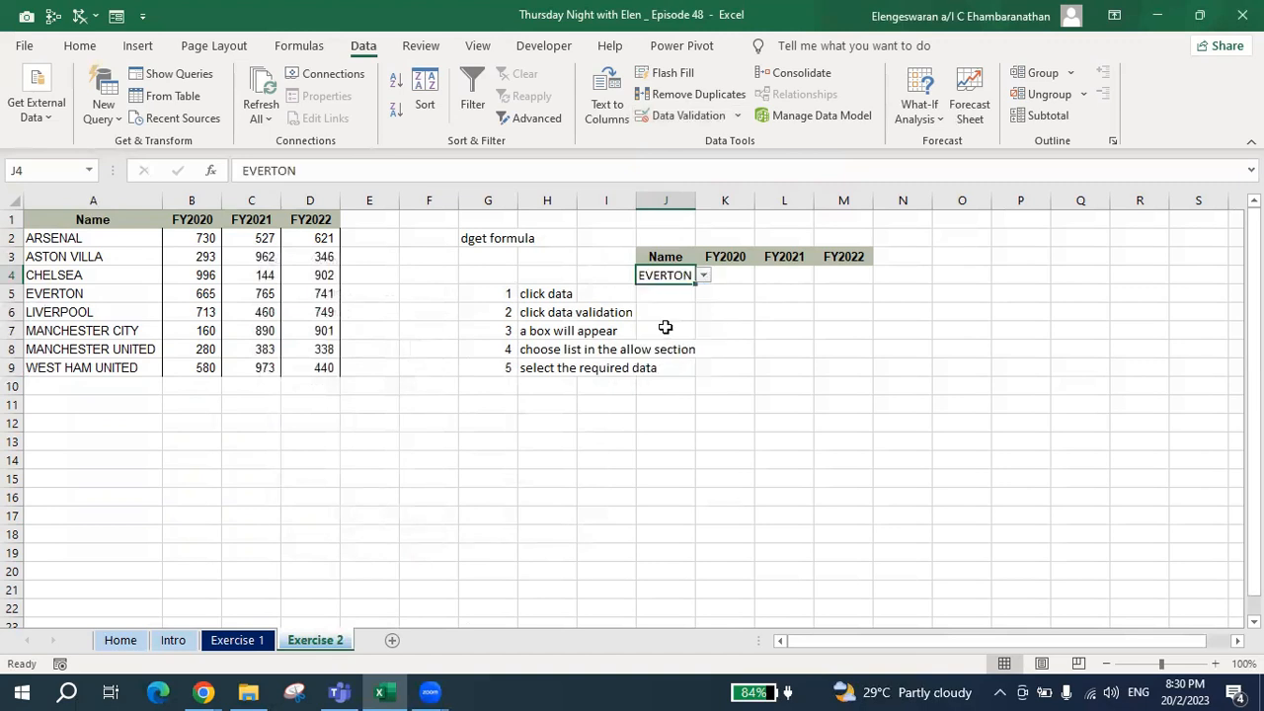
pyautogui.click(703, 276)
pyautogui.click(684, 364)
pyautogui.doubleClick(696, 192)
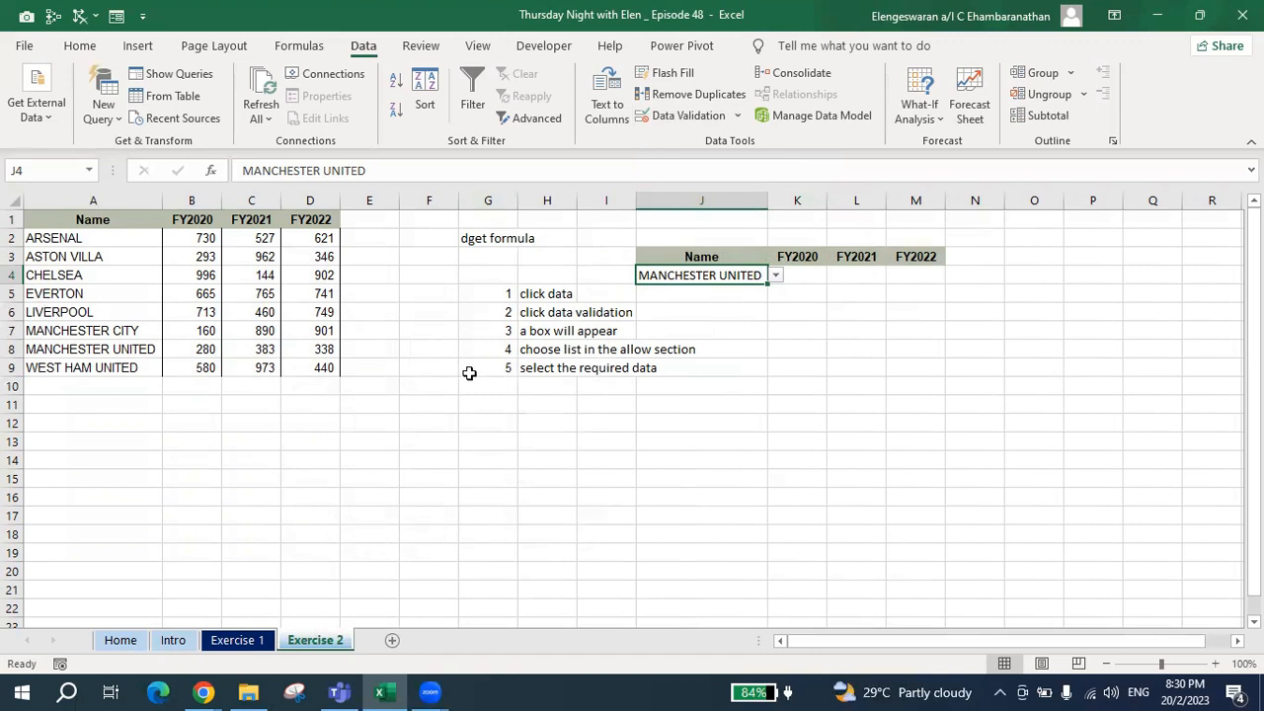
# Start a DGET formula in K4 with the absolute range $A$1:$D$9 as its database.
pyautogui.press('Right')
pyautogui.write('=')
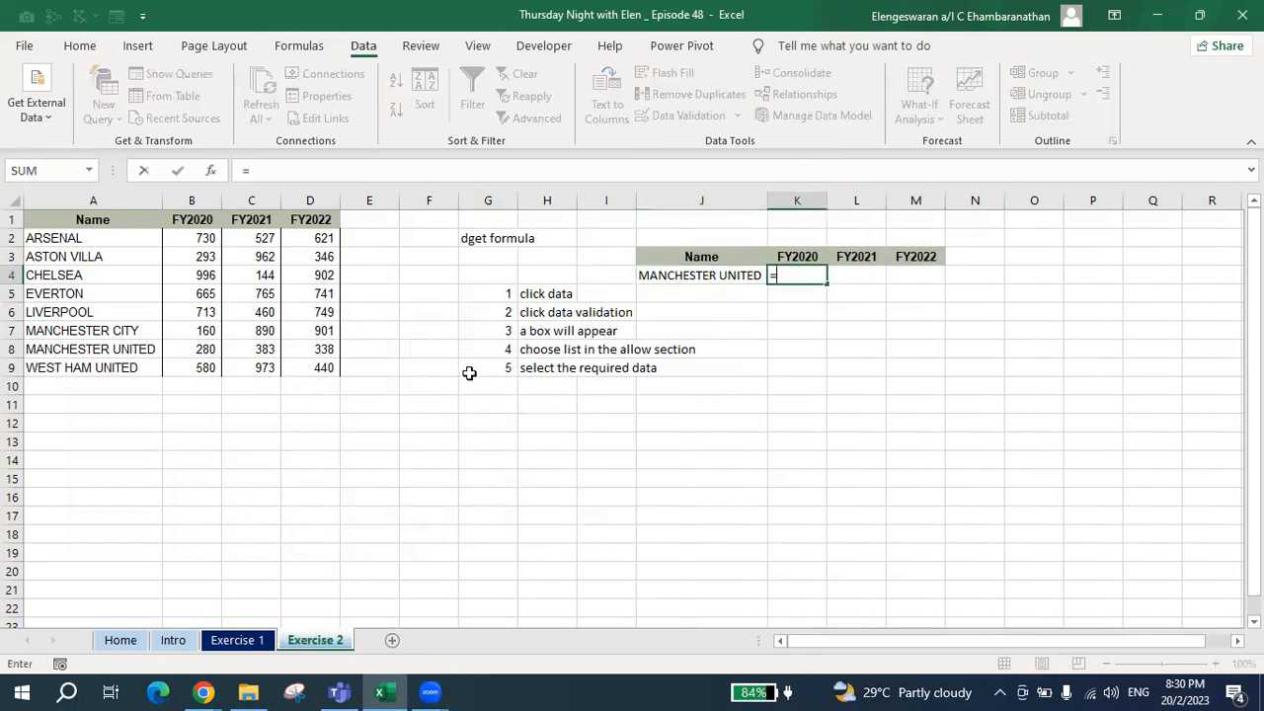
pyautogui.write('dget')
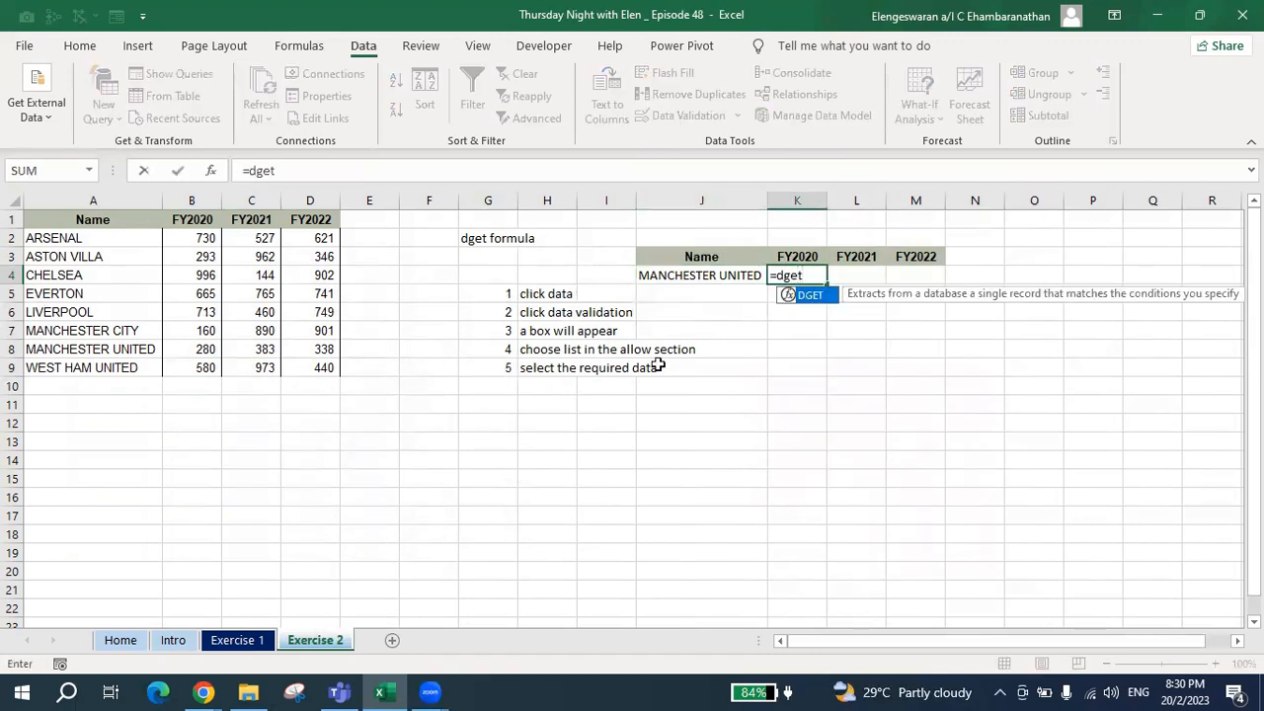
pyautogui.doubleClick(809, 296)
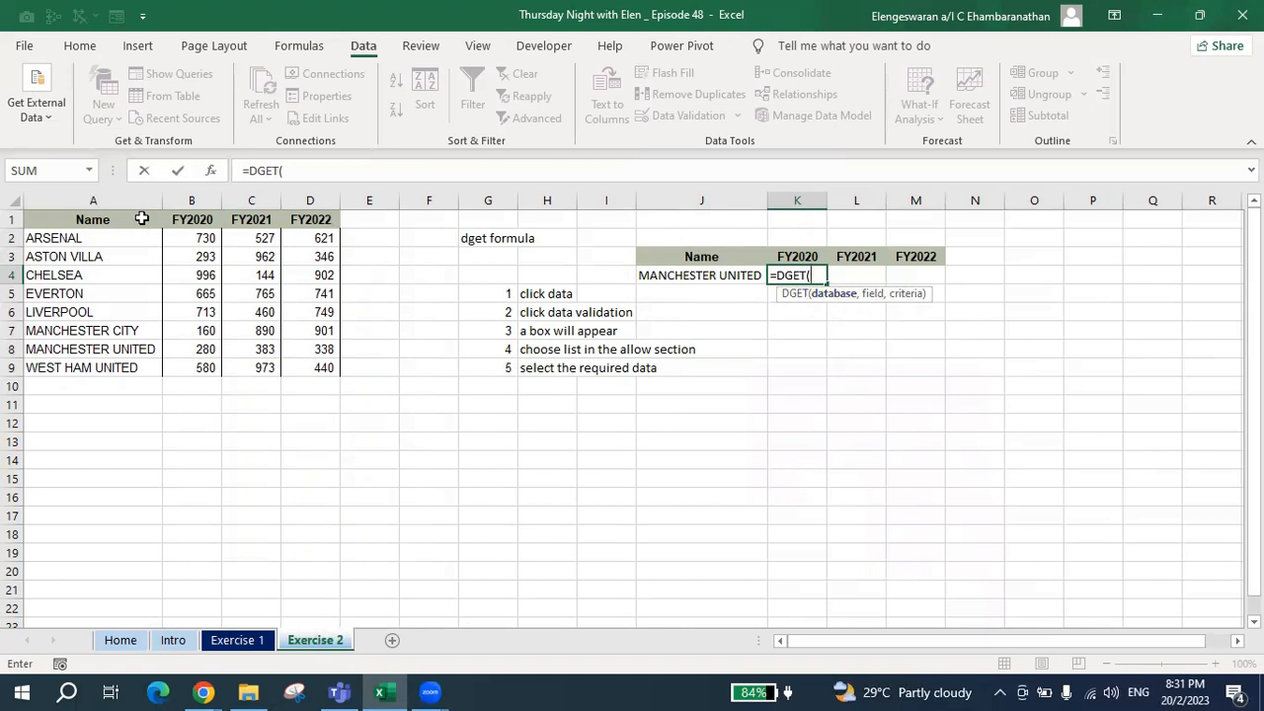
pyautogui.moveTo(127, 218); pyautogui.dragTo(305, 360)
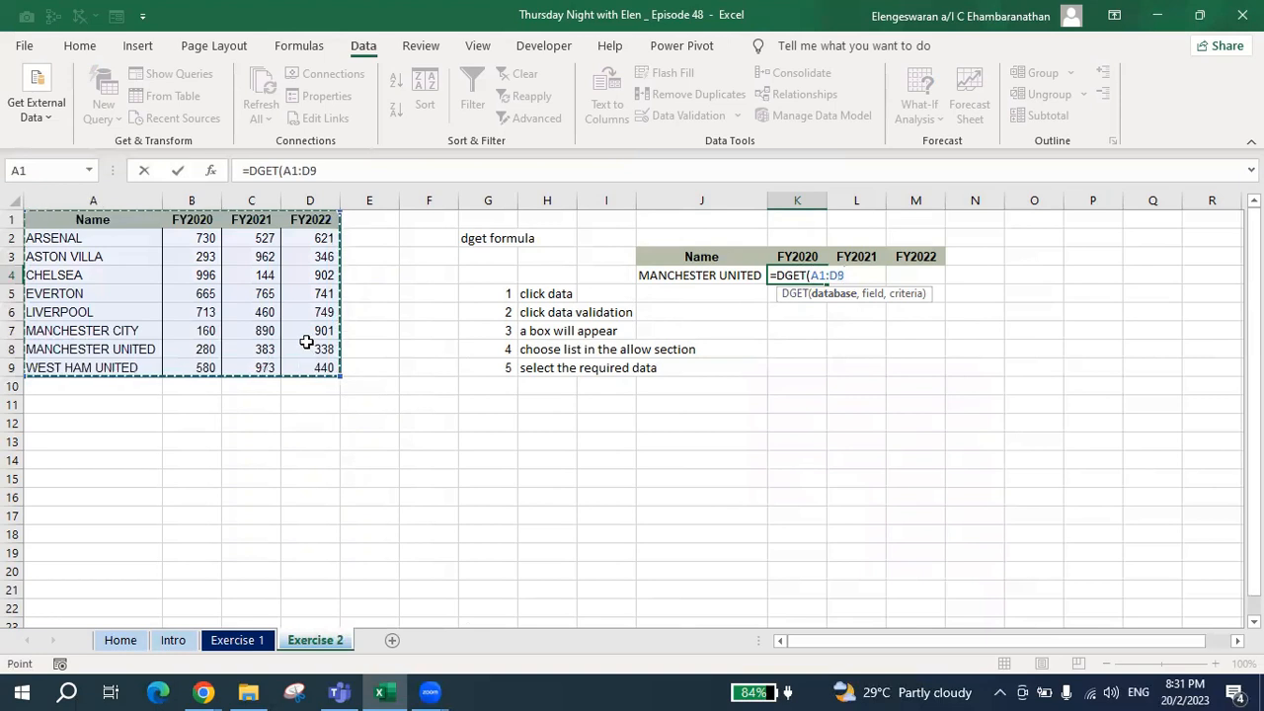
pyautogui.press('F4')
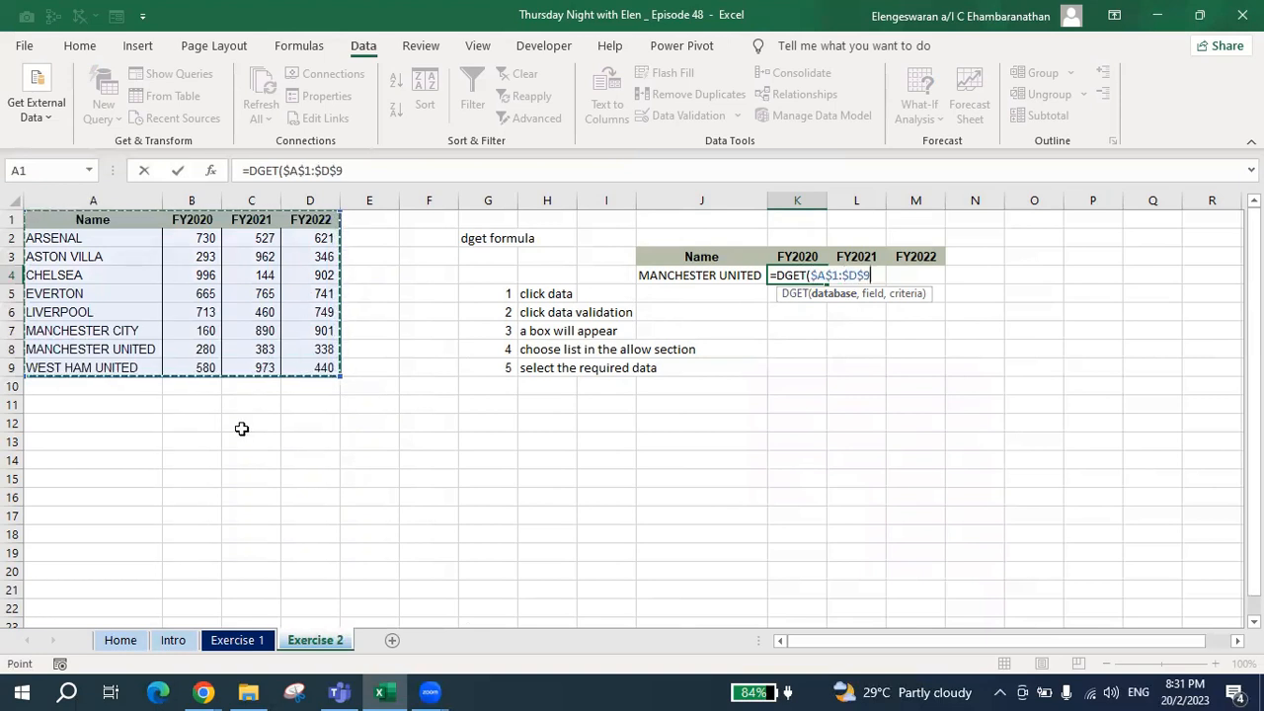
pyautogui.write(',')
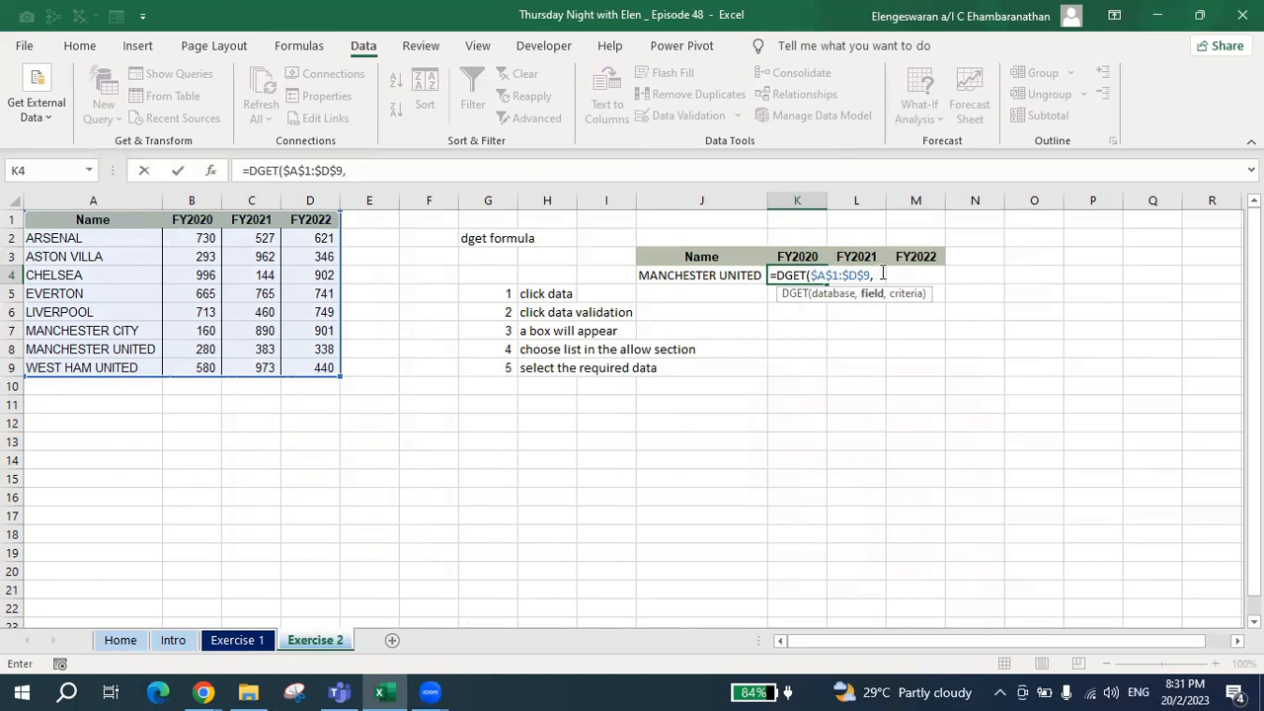
# Complete the DGET formula in K4 with K3 as the field and $J$3:$J$4 as the criteria.
pyautogui.click(790, 255)
pyautogui.write(',')
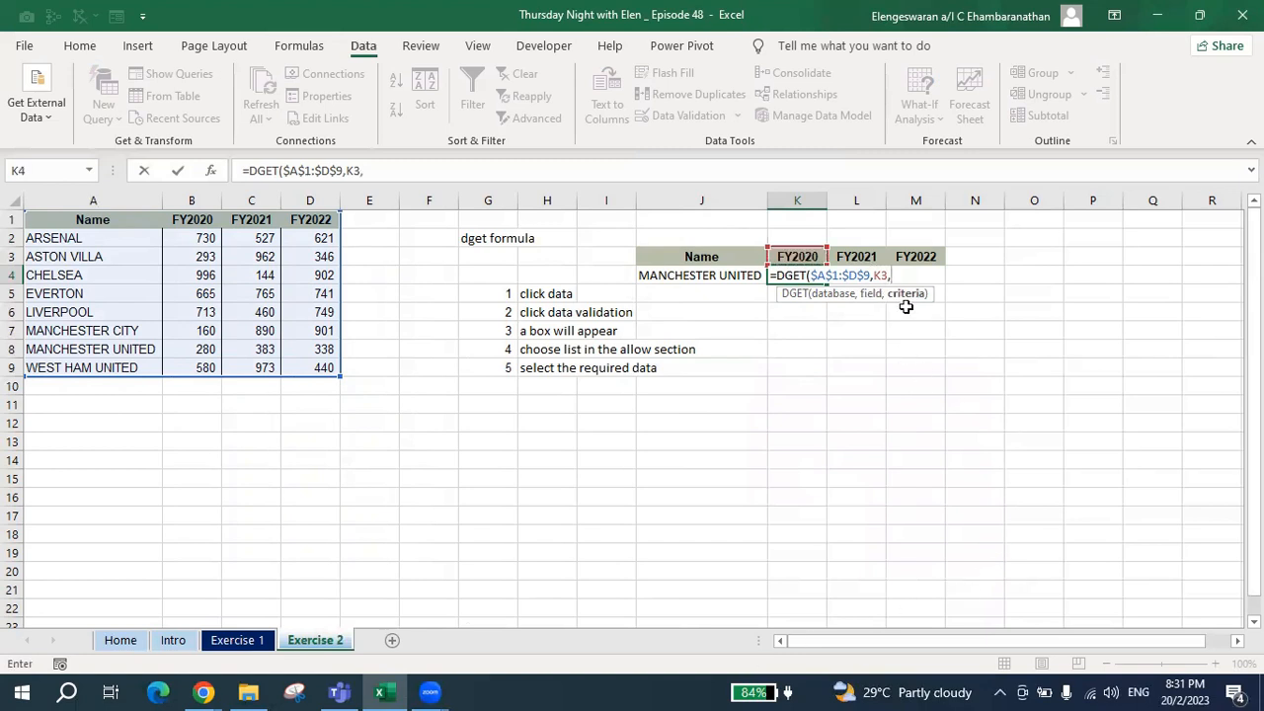
pyautogui.moveTo(680, 256); pyautogui.dragTo(680, 273)
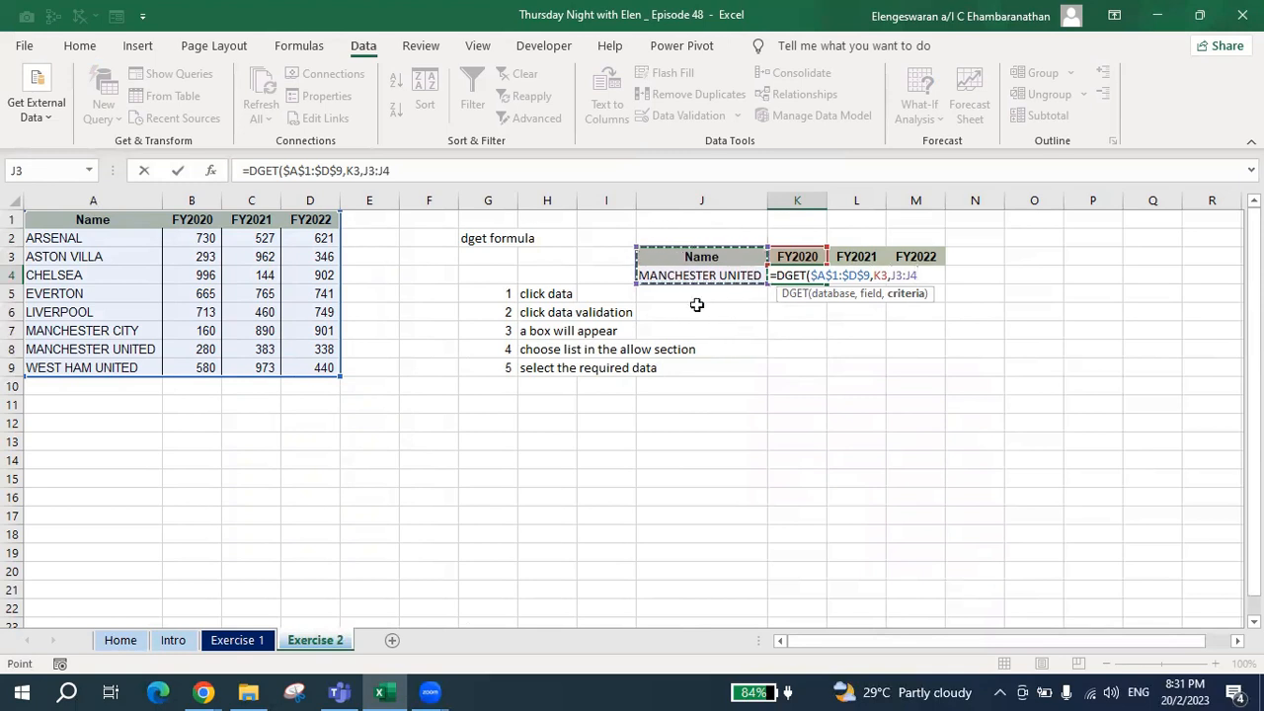
pyautogui.press('F4')
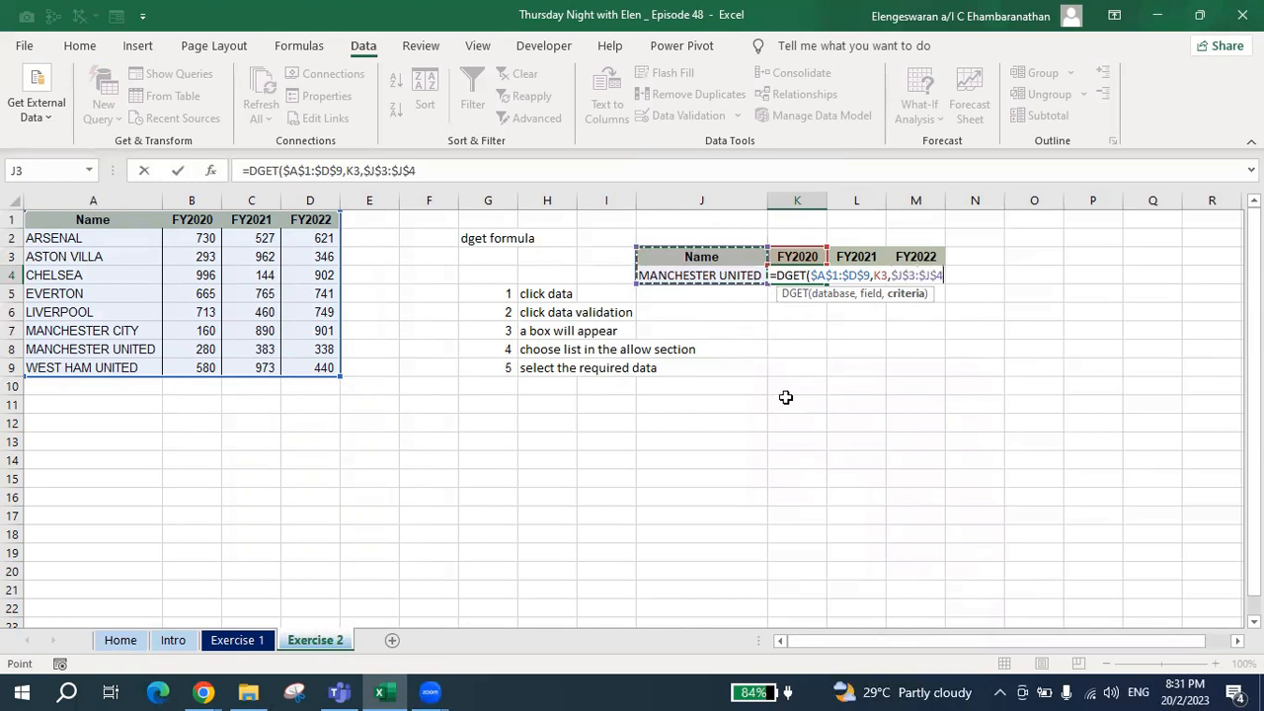
pyautogui.write(')')
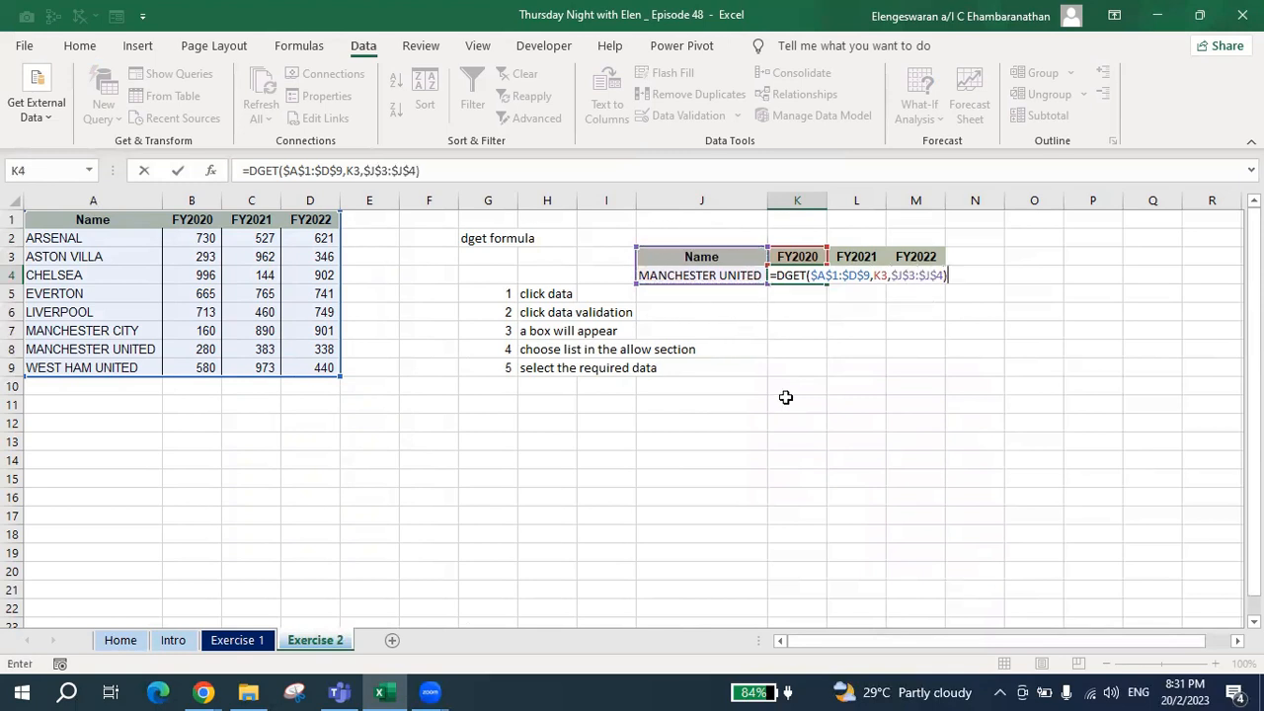
pyautogui.press('Return')
# Compare the result in K4 with Manchester United's FY2020 figure in the source table.
pyautogui.press('Up')
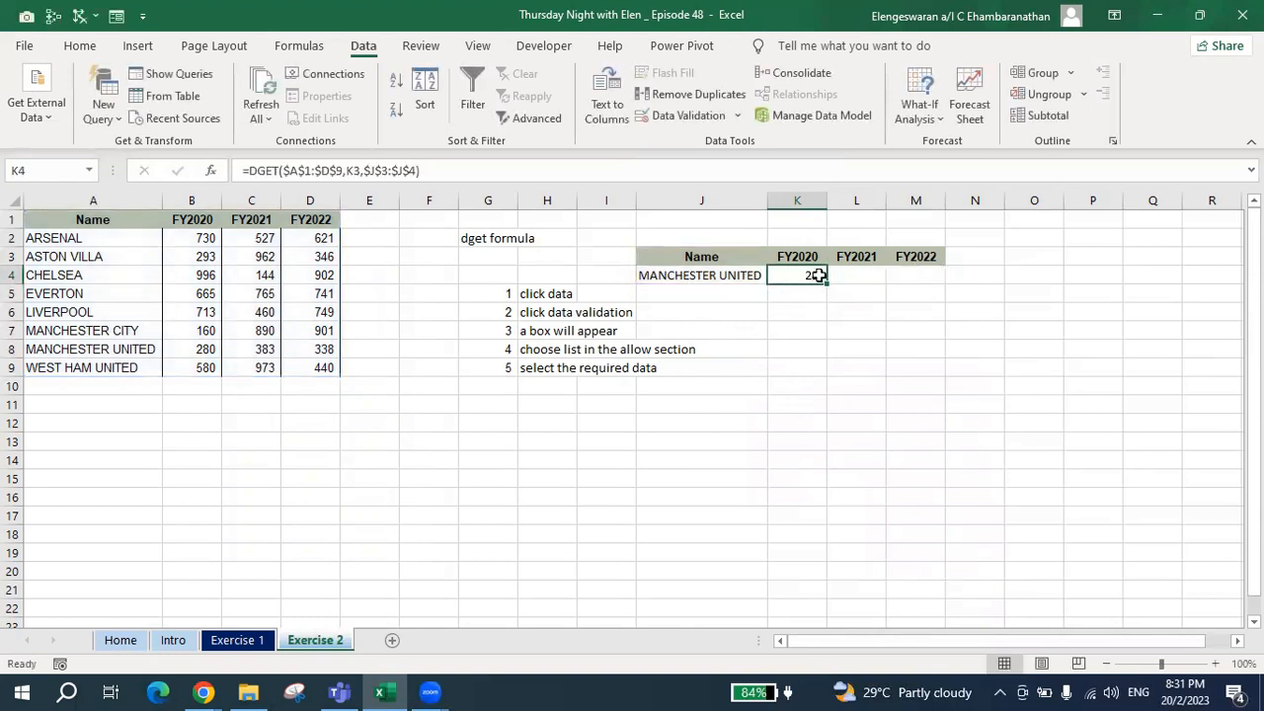
pyautogui.click(119, 349)
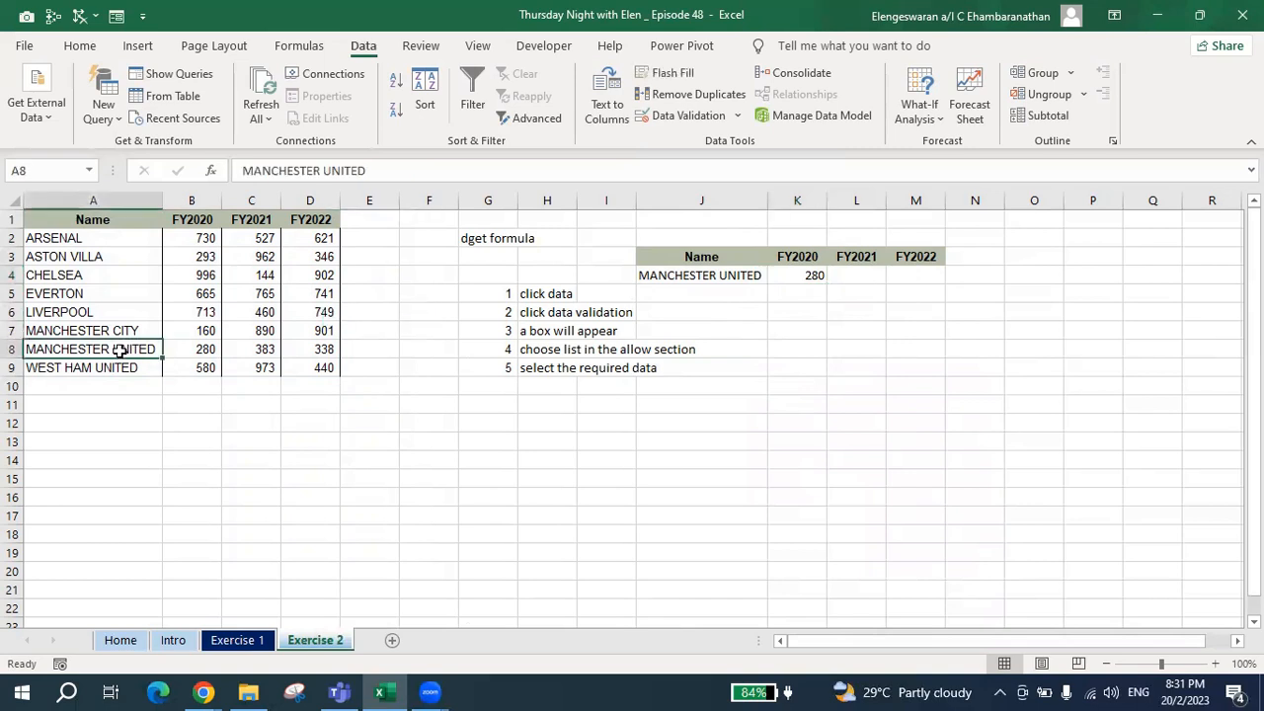
pyautogui.click(200, 350)
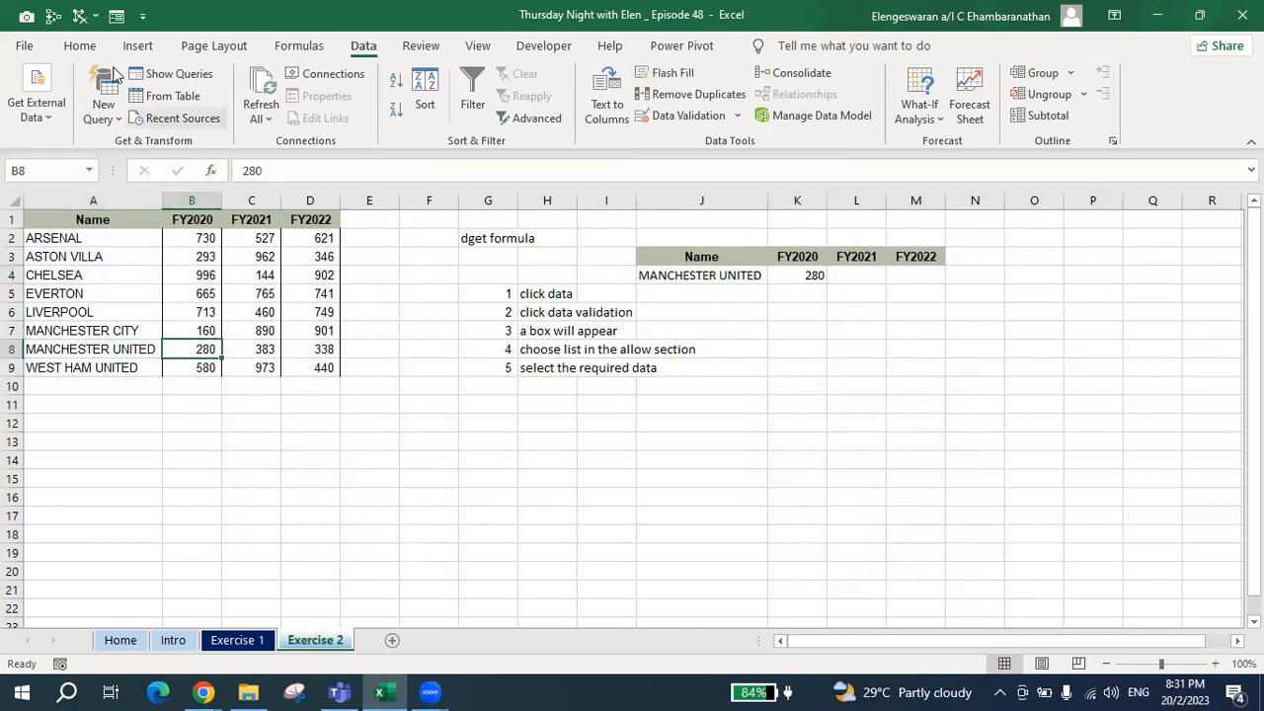
# Highlight Manchester United's FY2020 figure in cell B8 with a yellow fill.
pyautogui.click(73, 47)
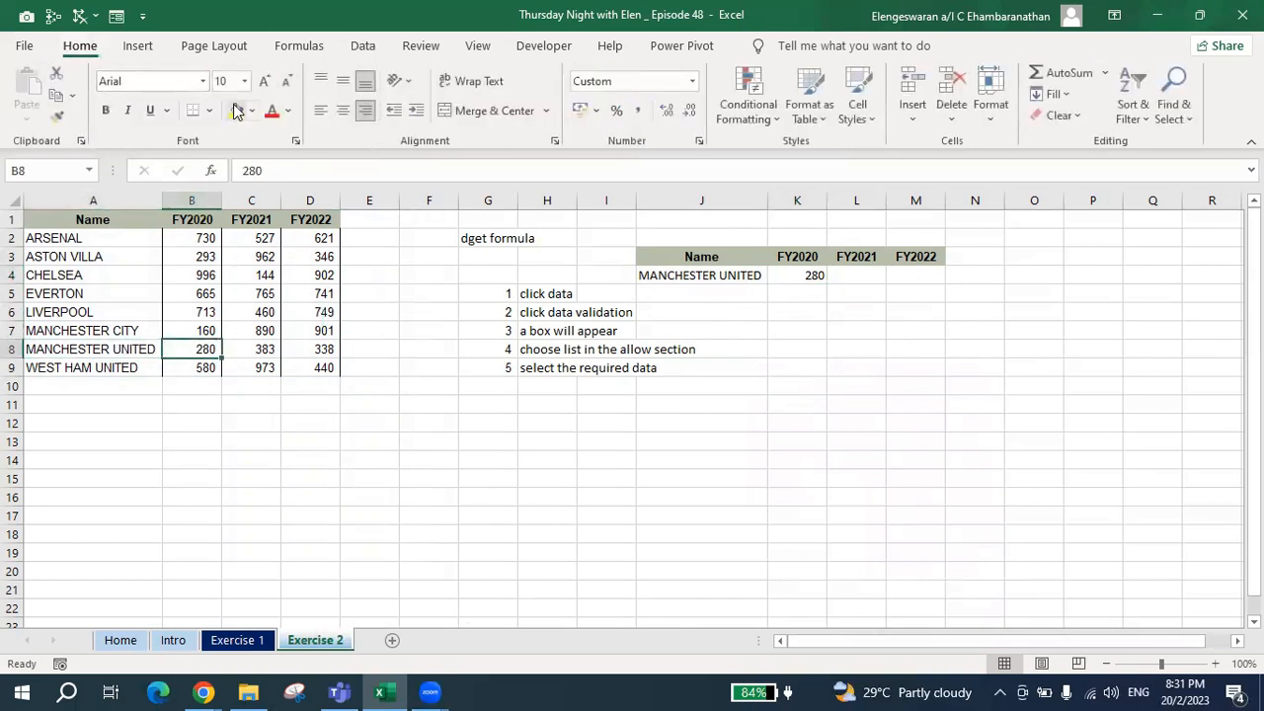
pyautogui.click(237, 109)
# Choose ARSENAL in J4's dropdown and highlight Arsenal's FY2020 figure in B2 with a yellow fill.
pyautogui.click(755, 273)
pyautogui.click(776, 276)
pyautogui.click(731, 293)
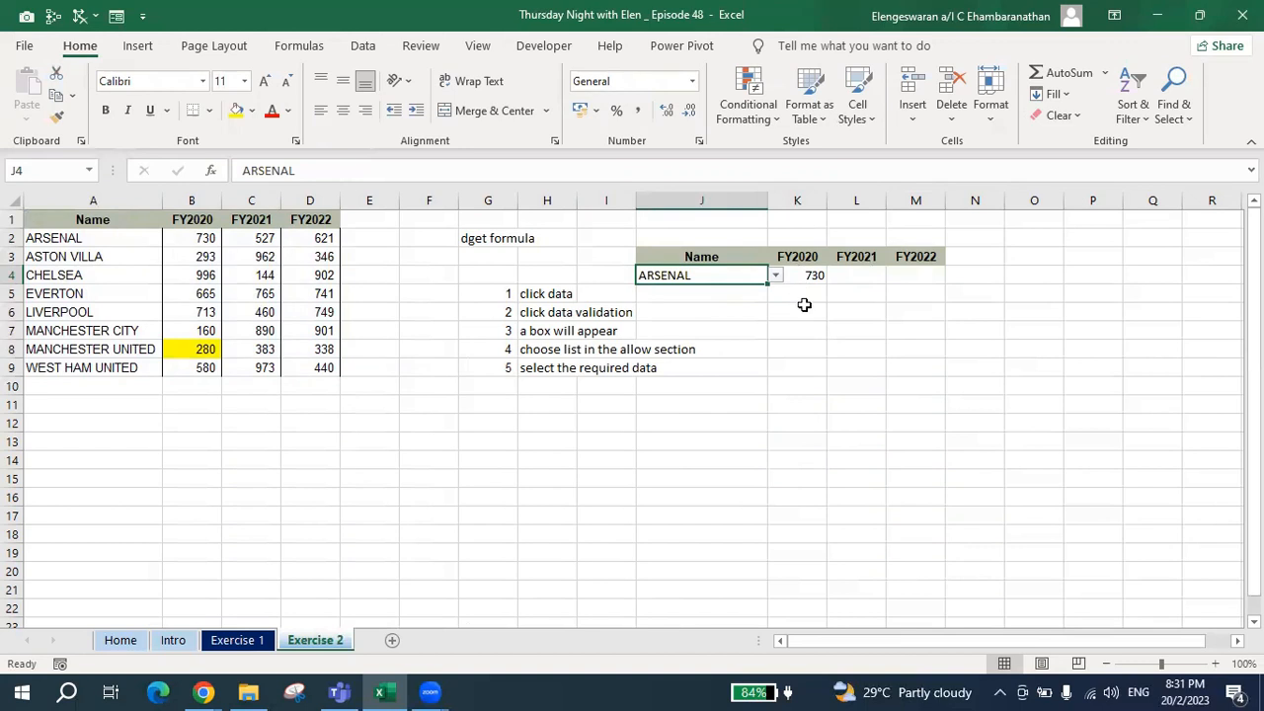
pyautogui.click(204, 234)
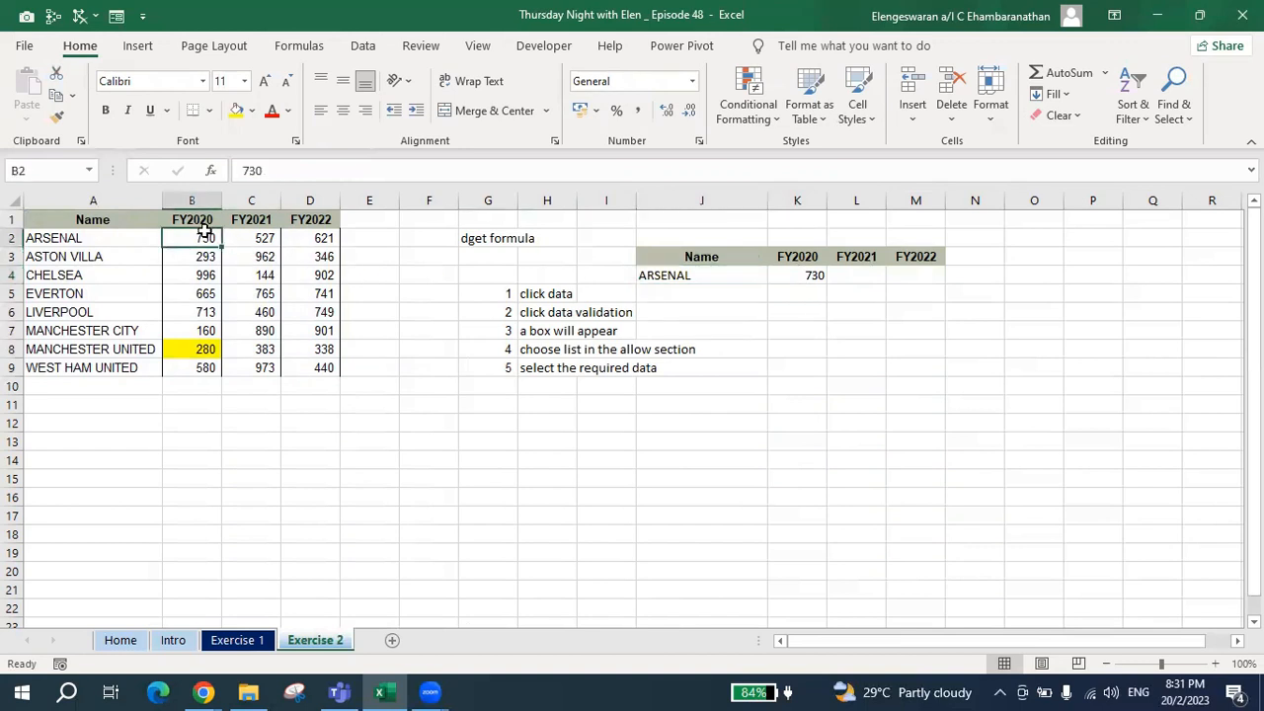
pyautogui.click(236, 112)
# Try copying K4's DGET formula across to L4:M4, and clear the copied formulas.
pyautogui.click(844, 272)
pyautogui.press('Left')
pyautogui.moveTo(825, 286); pyautogui.dragTo(897, 290)
pyautogui.press('Right')
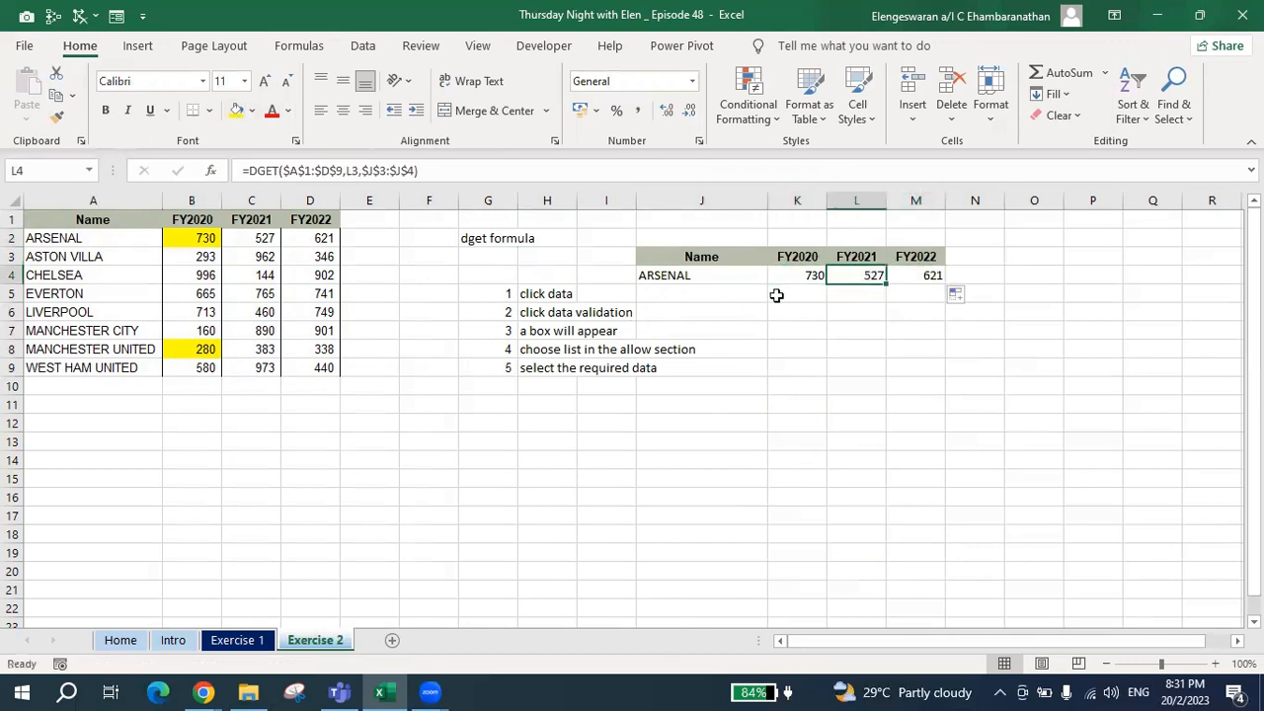
pyautogui.hotkey('shift', 'Right')
pyautogui.press('Delete')
# Start a DGET formula in L4 with the source table A1:$D$9 as its database.
pyautogui.press('Left')
pyautogui.press('Right')
pyautogui.write('=dget')
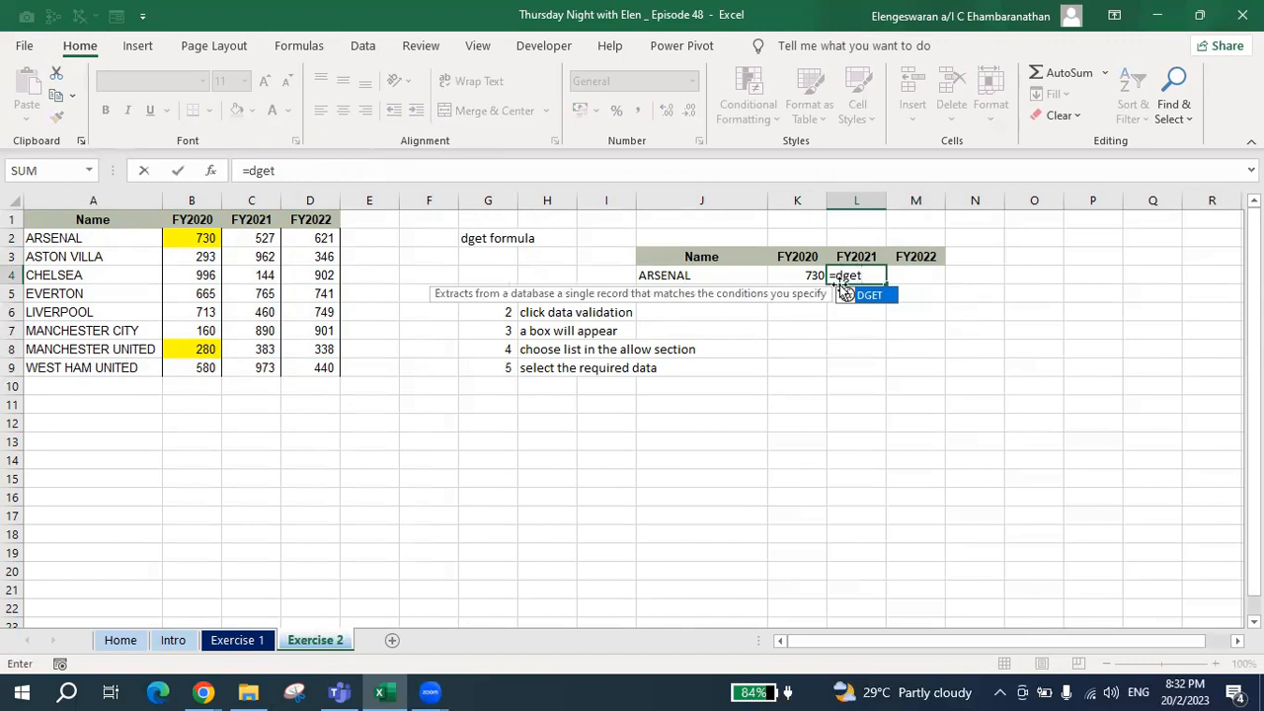
pyautogui.write('(')
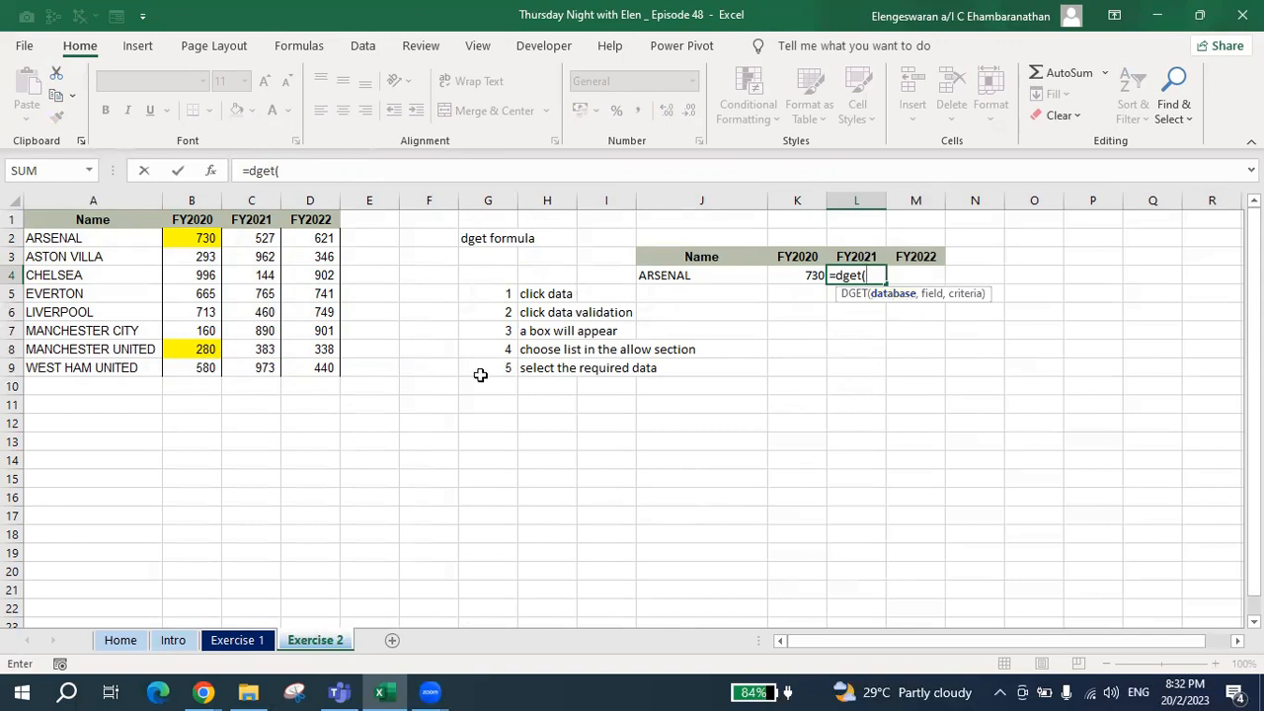
pyautogui.moveTo(90, 219); pyautogui.dragTo(306, 381)
pyautogui.press('F4')
pyautogui.write(',')
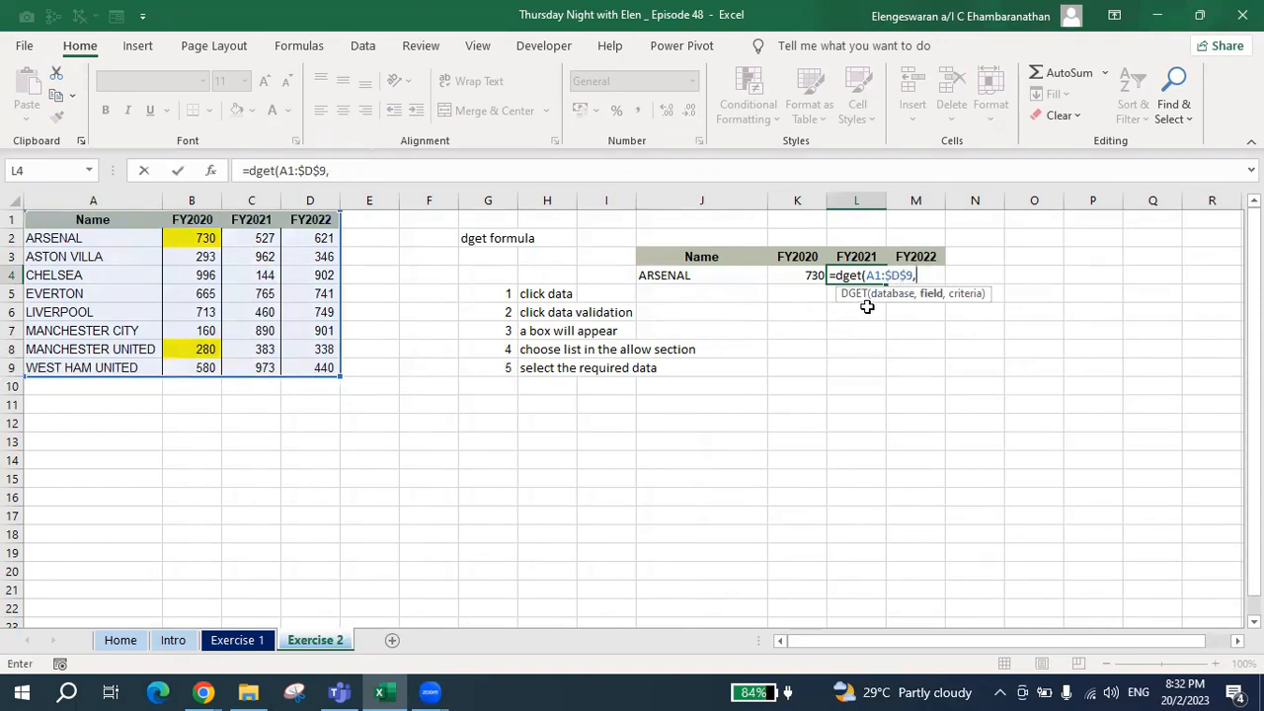
# Complete the DGET formula in L4 with L3 as the field and $J$3:$J$4 as the criteria.
pyautogui.click(861, 255)
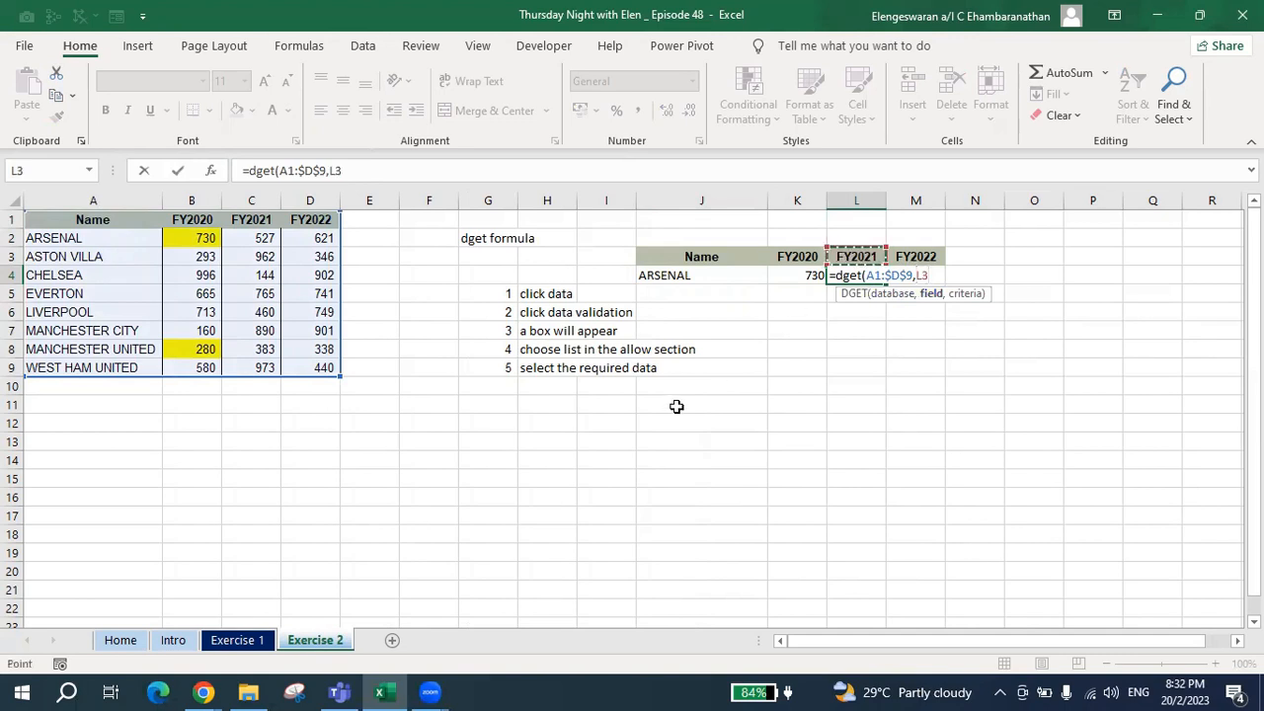
pyautogui.write(',')
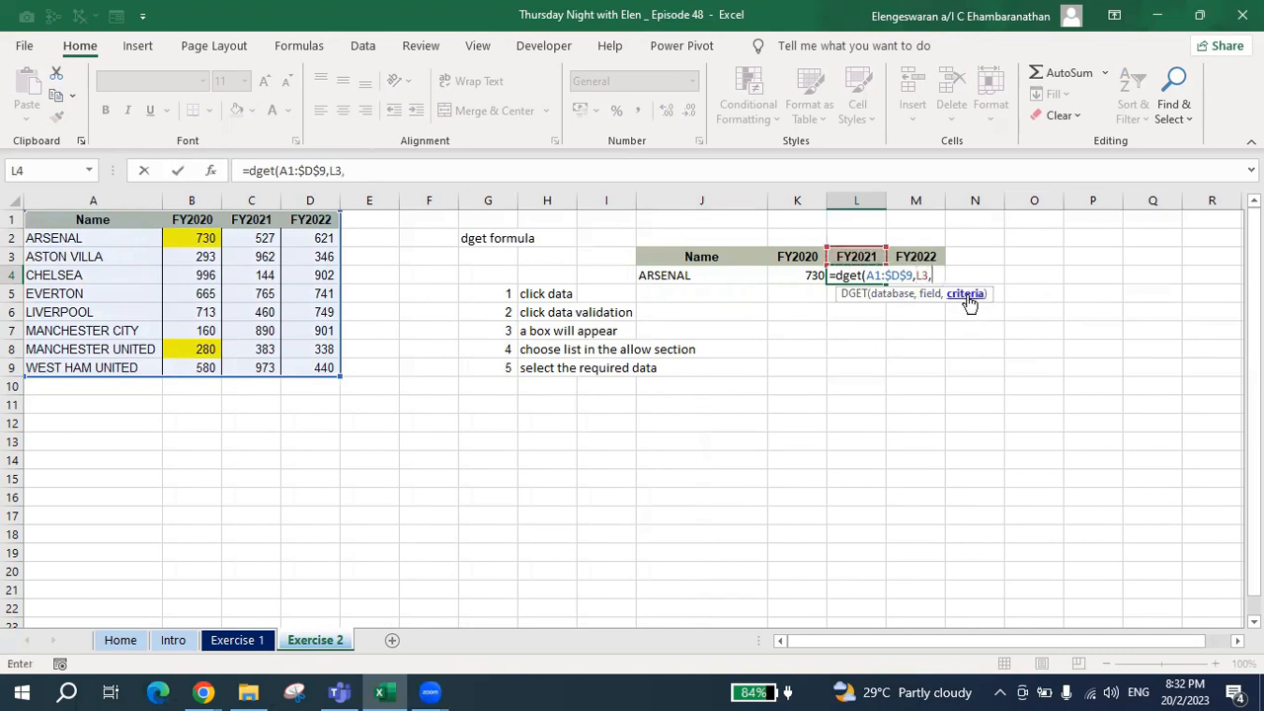
pyautogui.click(696, 262)
pyautogui.moveTo(696, 262); pyautogui.dragTo(711, 304)
pyautogui.press('F4')
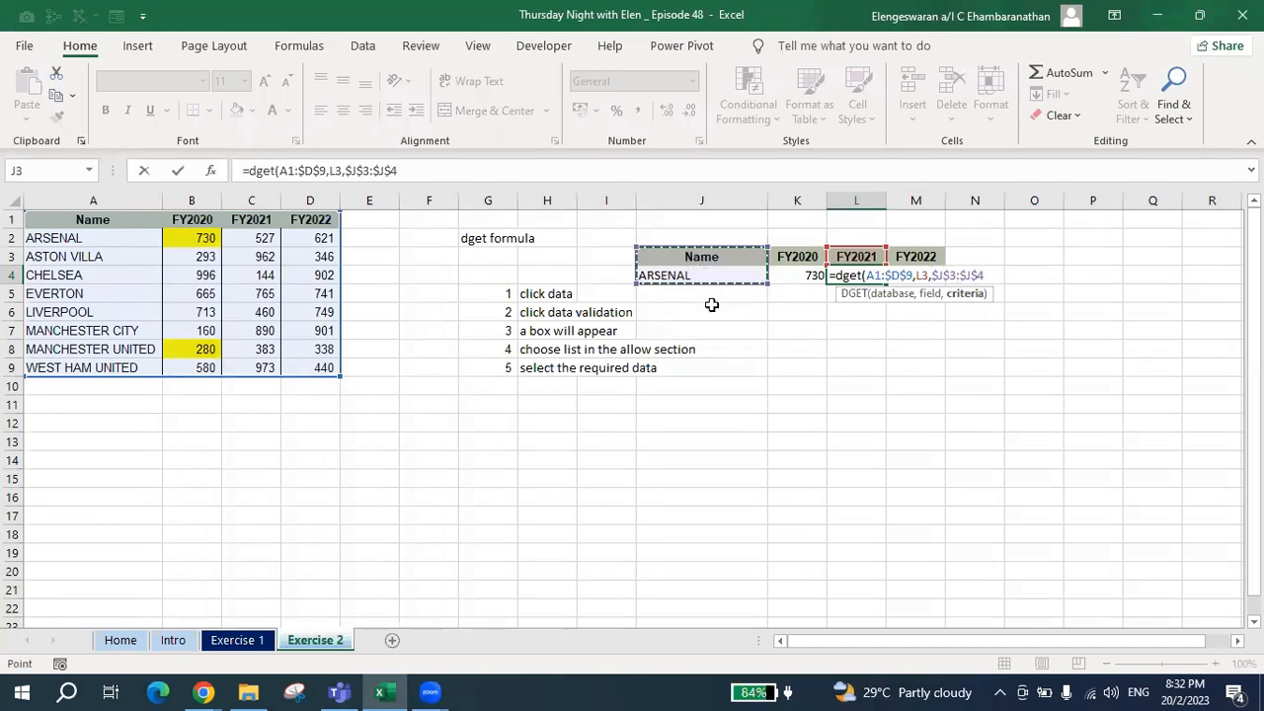
pyautogui.write(')')
pyautogui.press('Return')
pyautogui.press('Up')
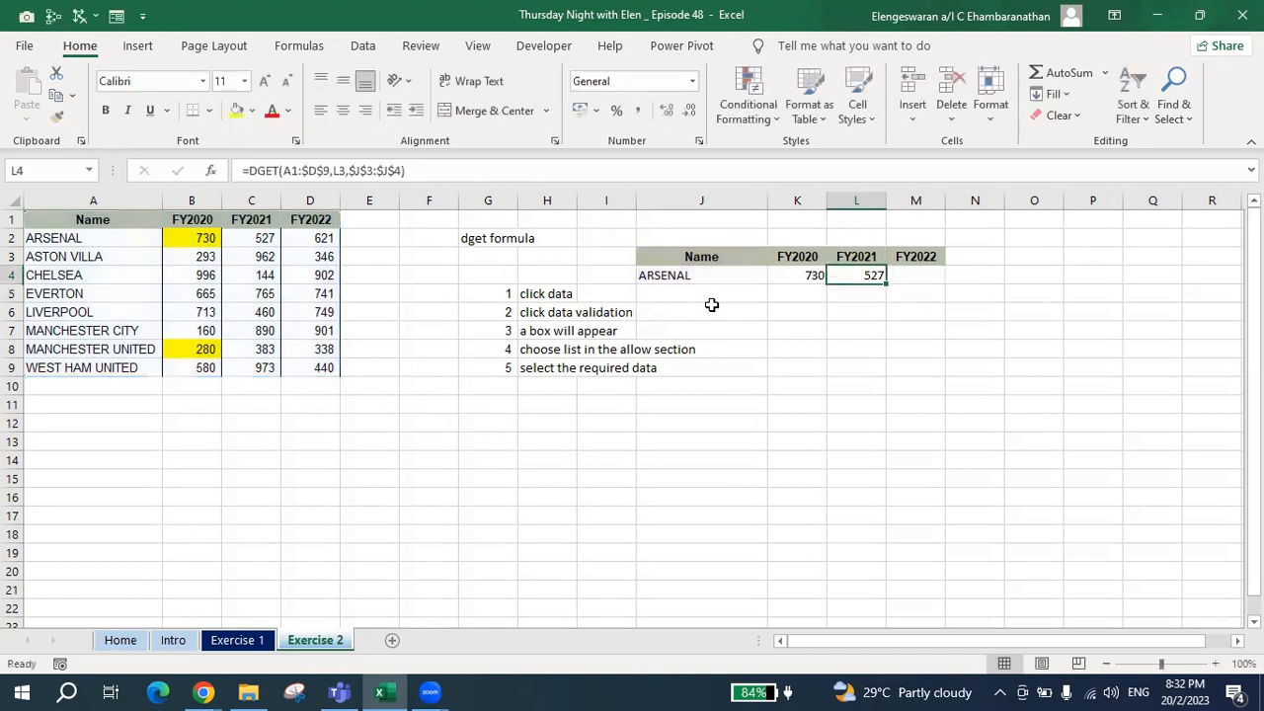
# Start a DGET formula in M4 with the absolute range $A$1:$D$9 as its database.
pyautogui.press('Right')
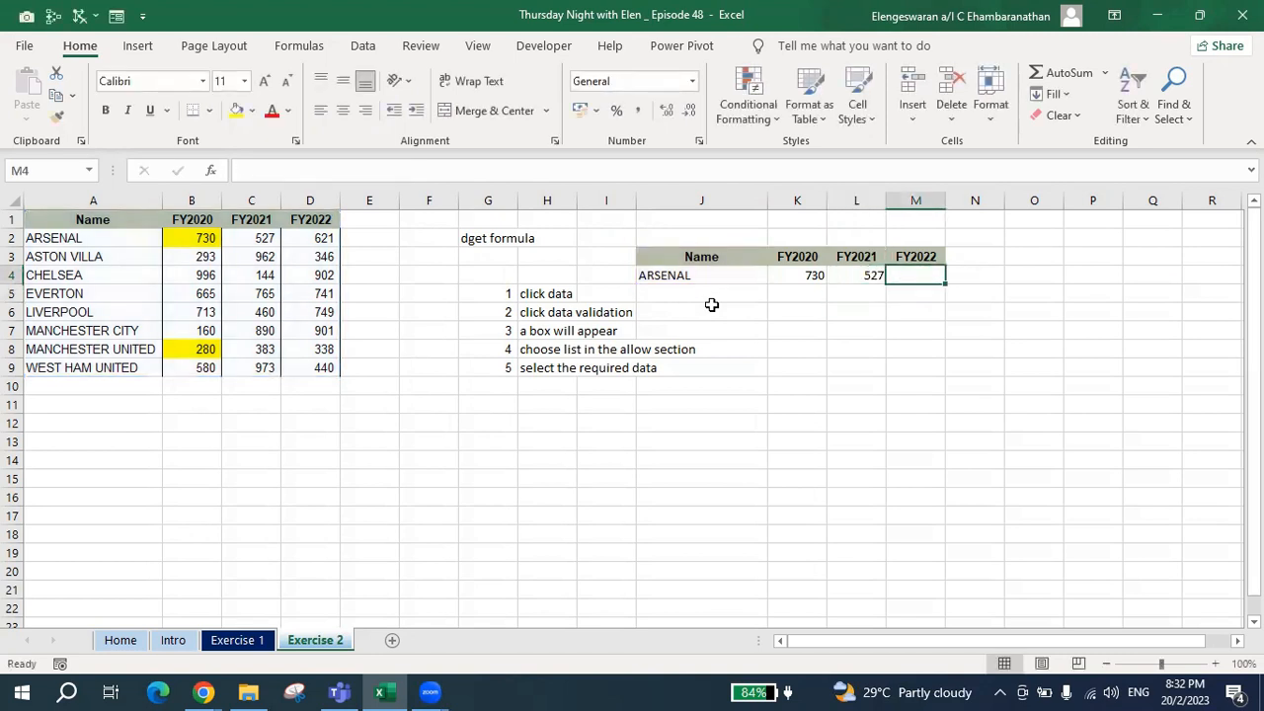
pyautogui.write('=d')
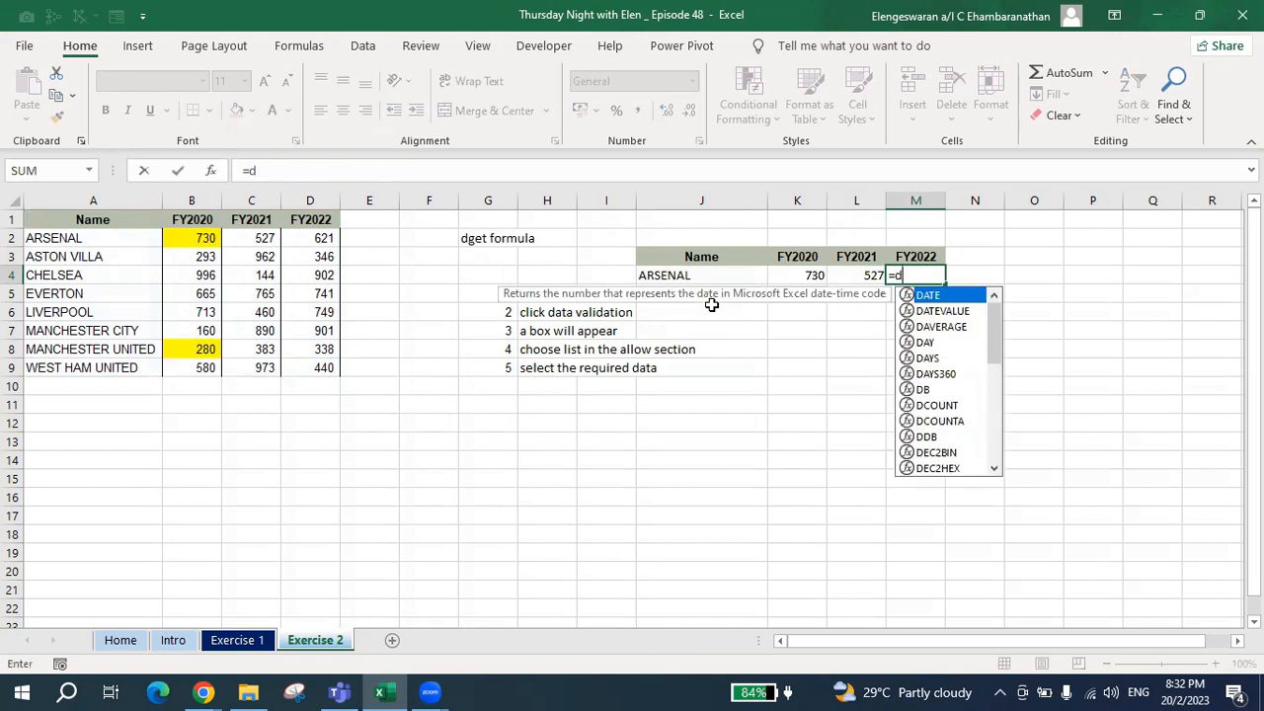
pyautogui.write('get')
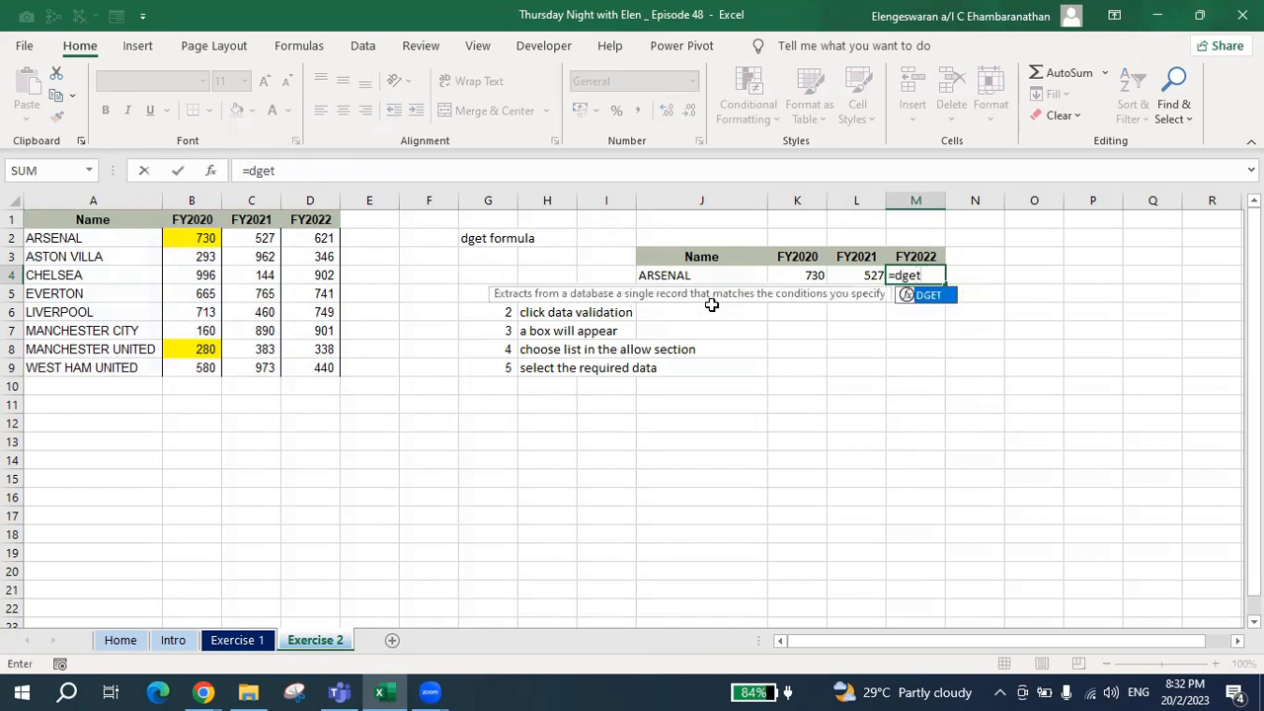
pyautogui.write('(')
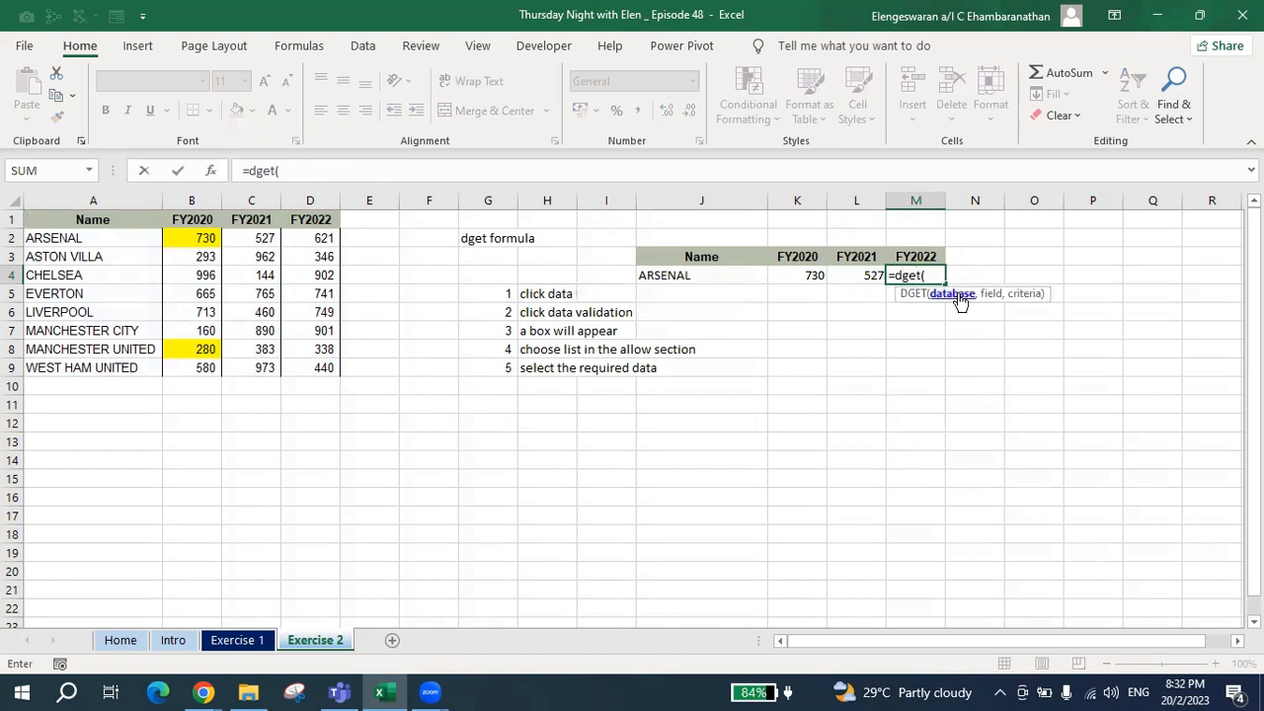
pyautogui.moveTo(128, 217); pyautogui.dragTo(299, 367)
pyautogui.press('F4')
pyautogui.write(',')
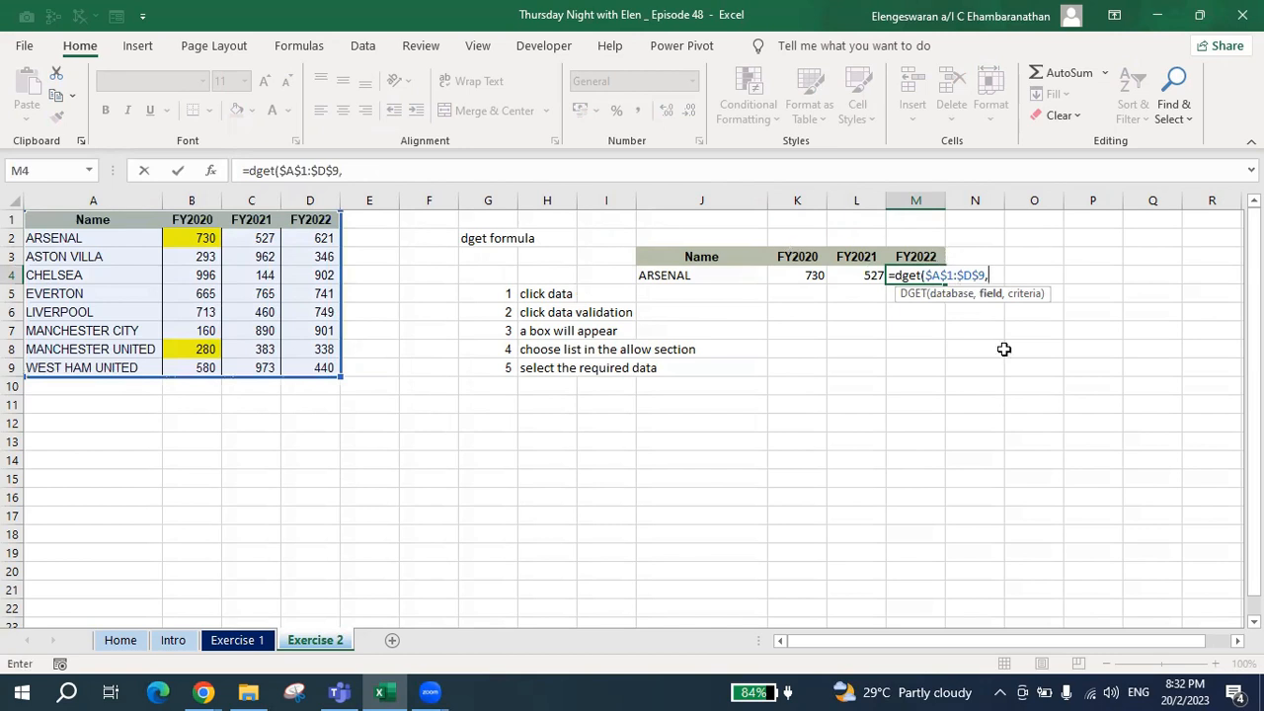
# Complete the DGET formula in M4 with M3 as the field and $J$3:$J$4 as the criteria.
pyautogui.click(899, 255)
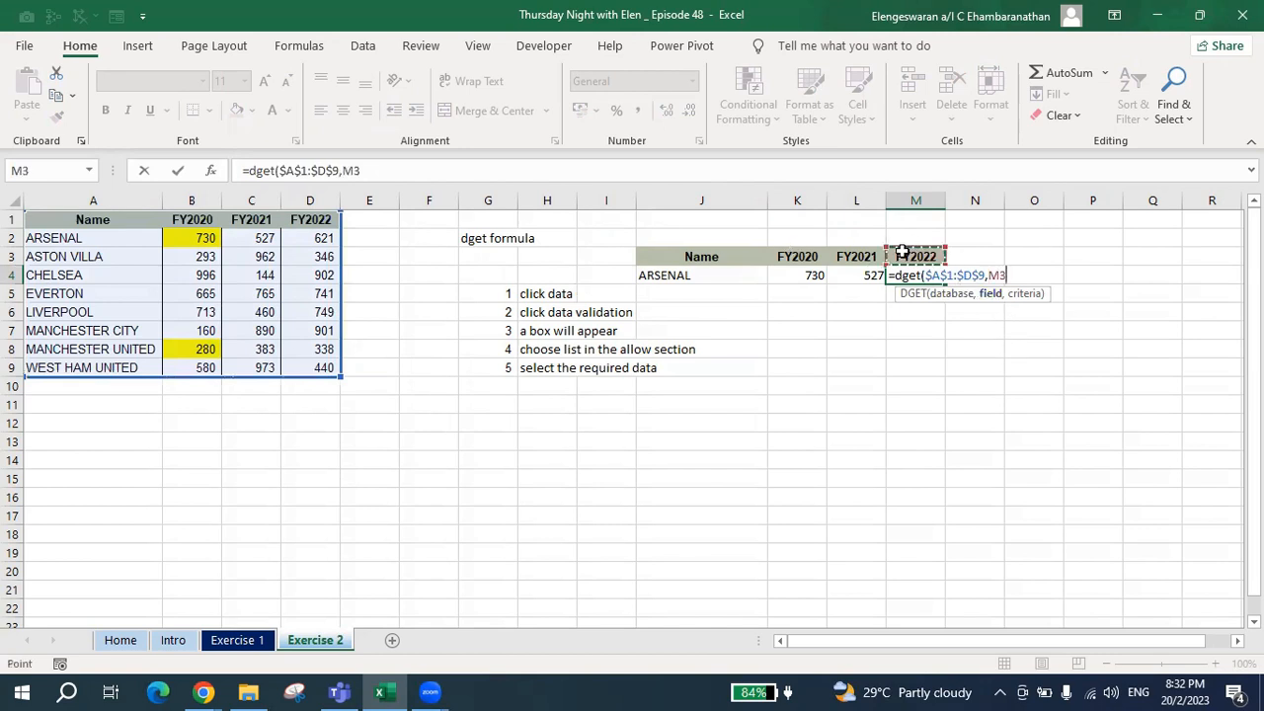
pyautogui.write(',')
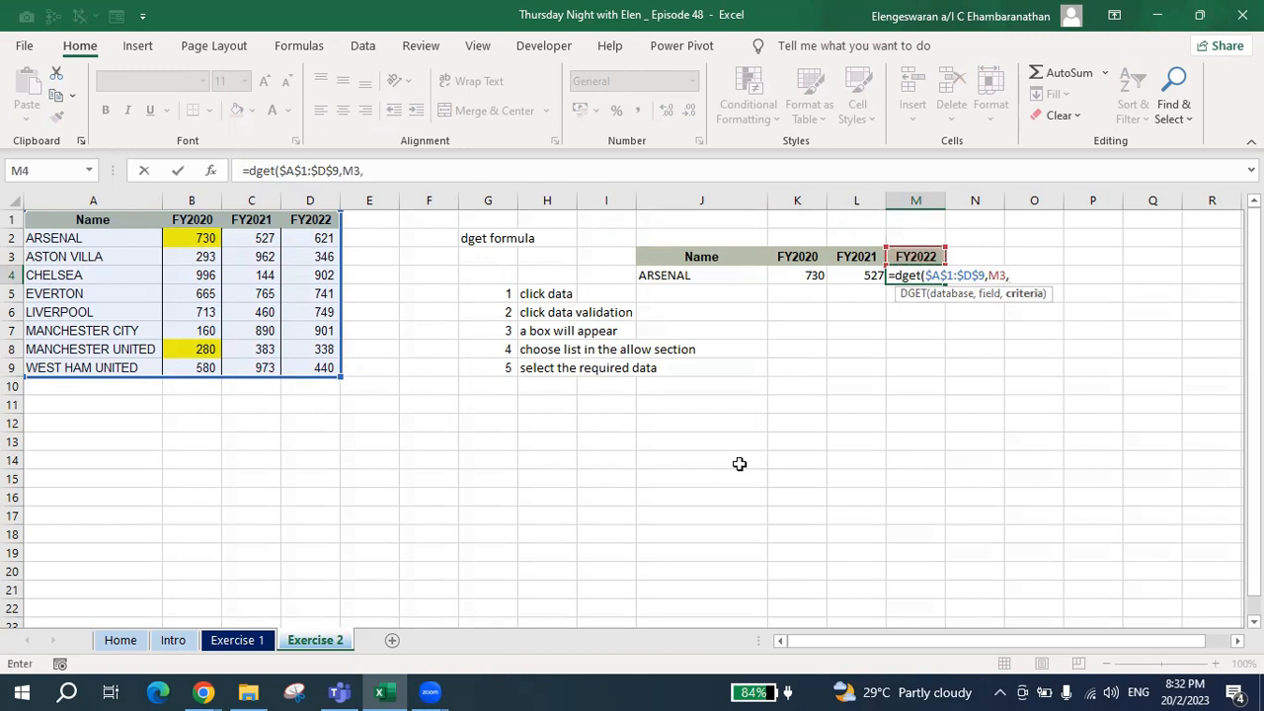
pyautogui.moveTo(693, 256); pyautogui.dragTo(689, 274)
pyautogui.press('F4')
pyautogui.write(')')
pyautogui.hotkey('ctrl', 'Return')
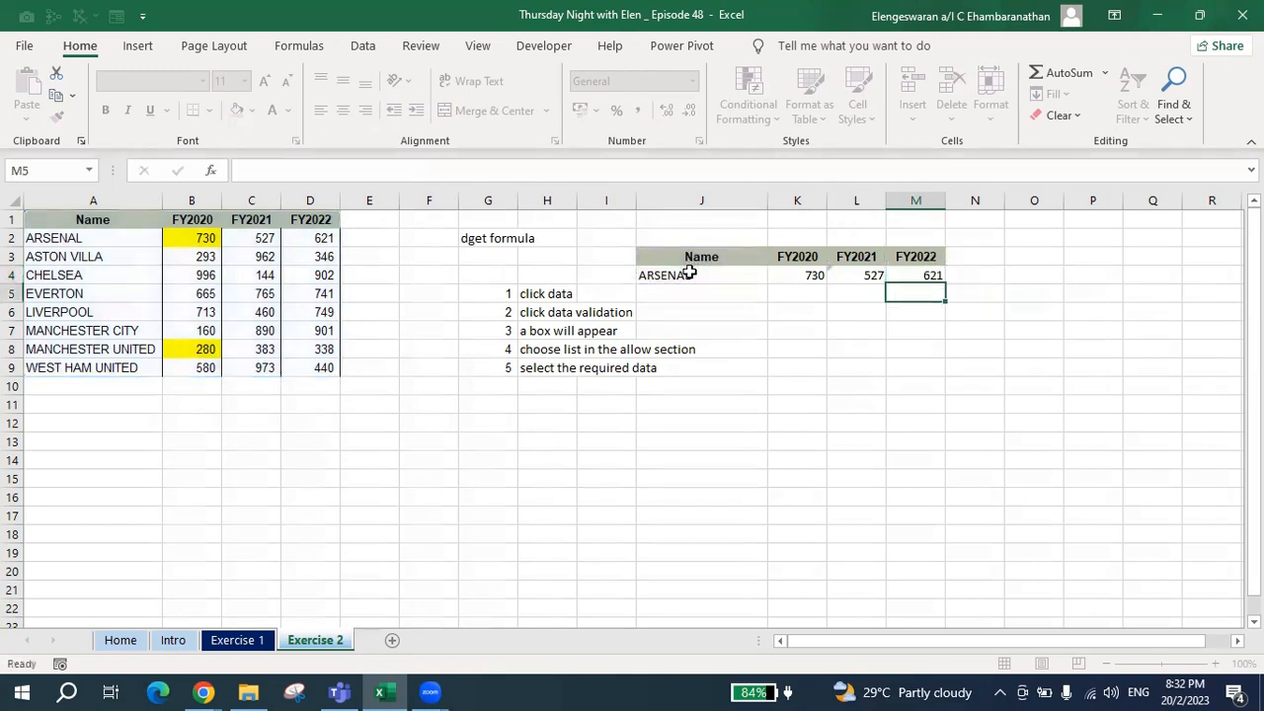
# Enter the note "ALT F1" in cell O4, beside the lookup row.
pyautogui.press('Left')
pyautogui.press('Left')
pyautogui.press('Right')
pyautogui.press('Left')
pyautogui.press('Left')
pyautogui.press('Right')
pyautogui.press('Right')
pyautogui.press('Right')
pyautogui.press('Right')
pyautogui.press('Right')
pyautogui.write('ALT')
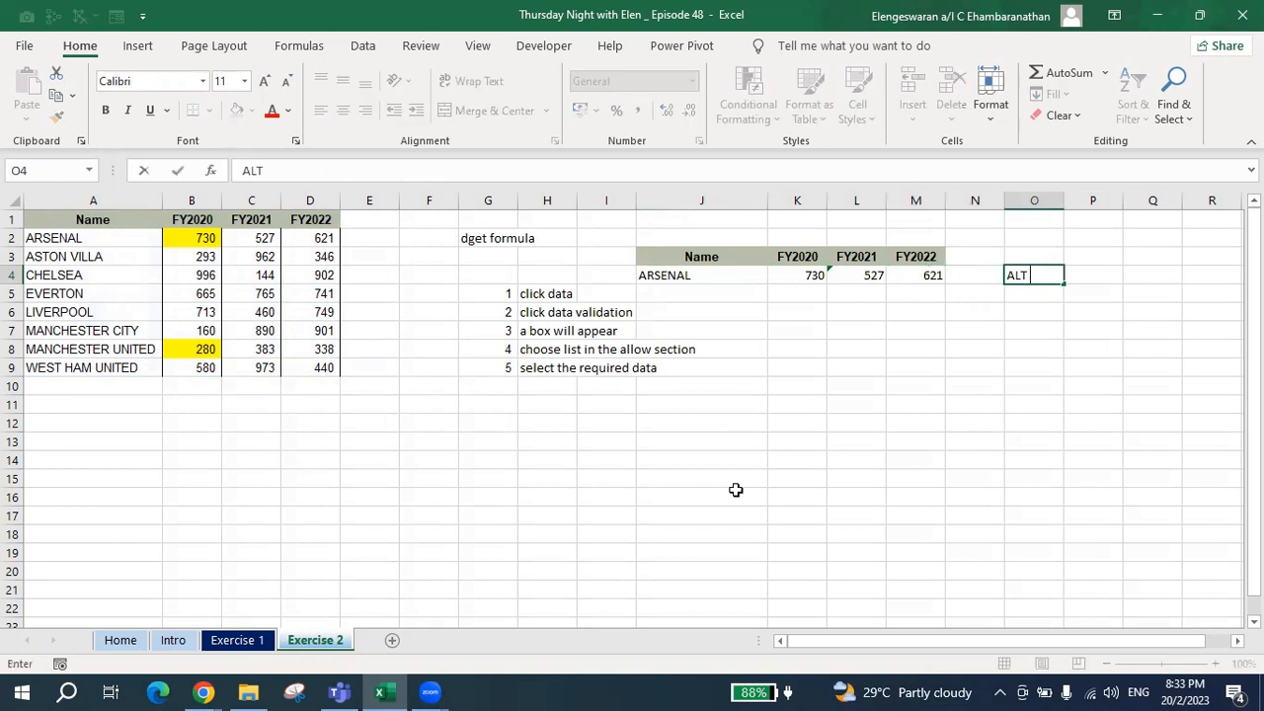
pyautogui.write(' F1')
pyautogui.press('Return')
# Insert a default column chart from the lookup row J4:M4.
pyautogui.press('Left')
pyautogui.press('Left')
pyautogui.press('Left')
pyautogui.press('Left')
pyautogui.press('Up')
pyautogui.press('Left')
pyautogui.hotkey('ctrl', 'shift', 'Right')
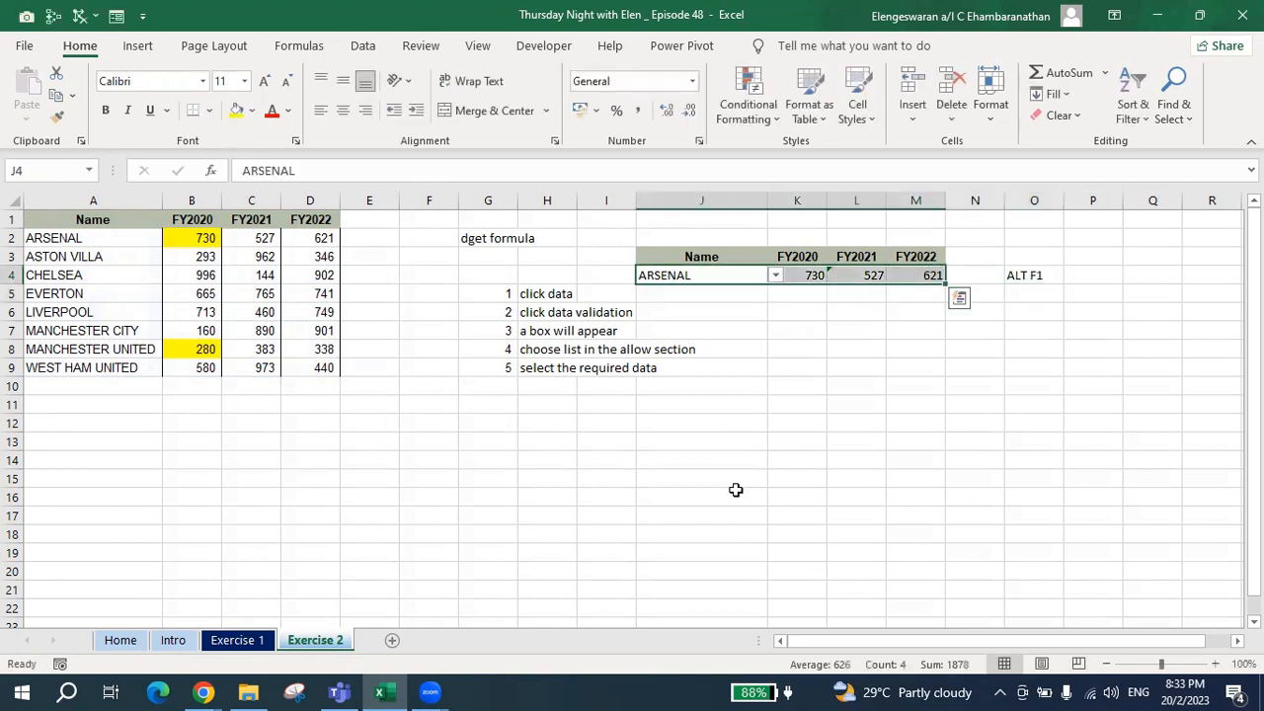
pyautogui.hotkey('alt', 'F1')
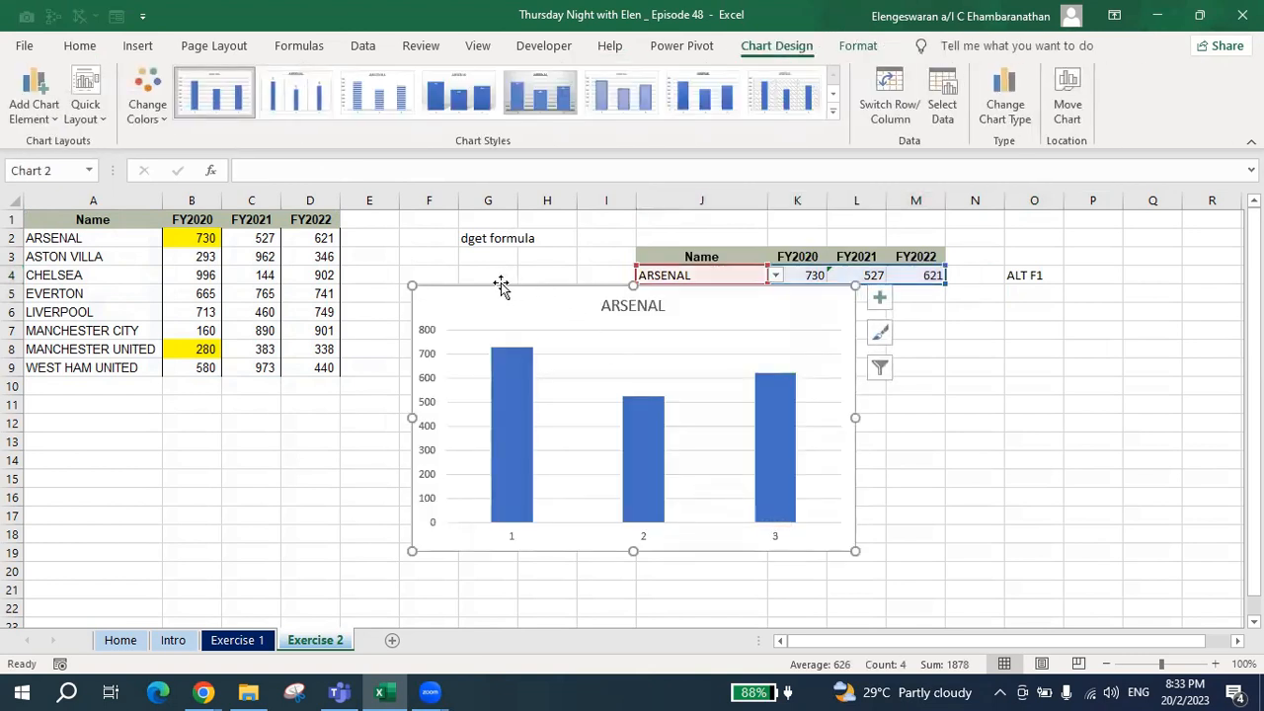
# Move the chart clear of the notes to below the lookup table, and choose LIVERPOOL in J4's dropdown.
pyautogui.moveTo(496, 292); pyautogui.dragTo(845, 362)
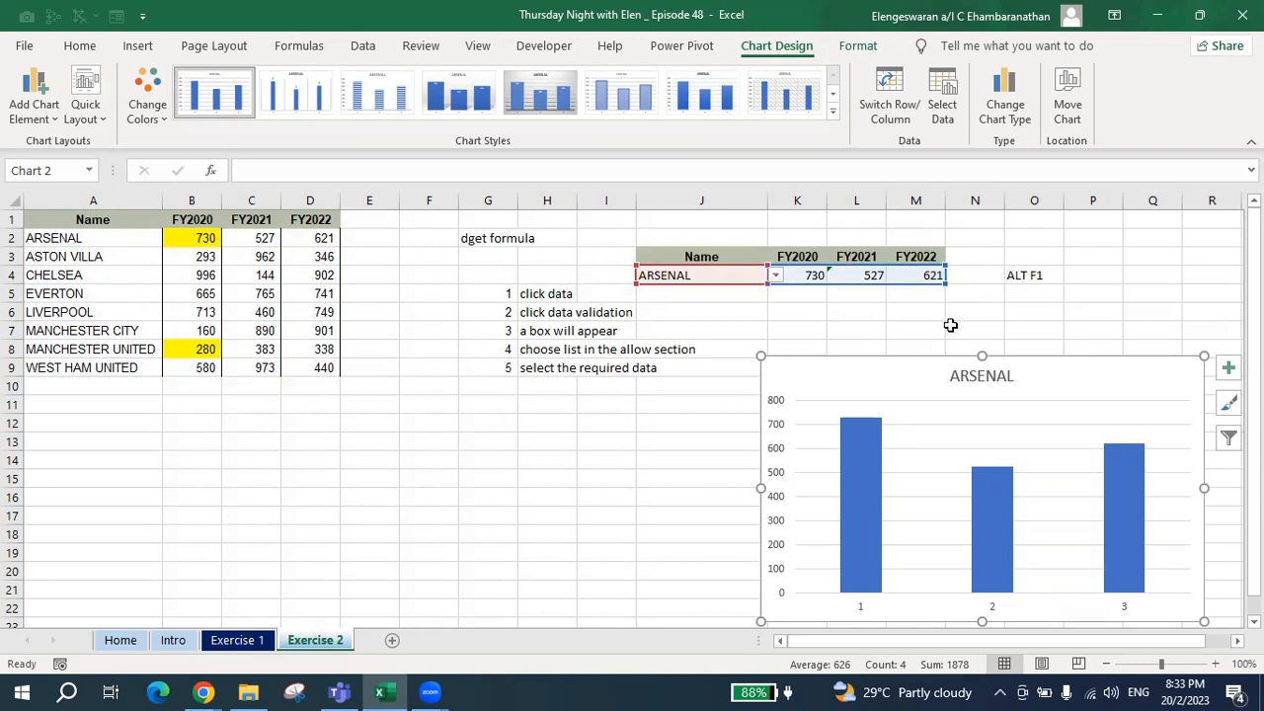
pyautogui.click(775, 277)
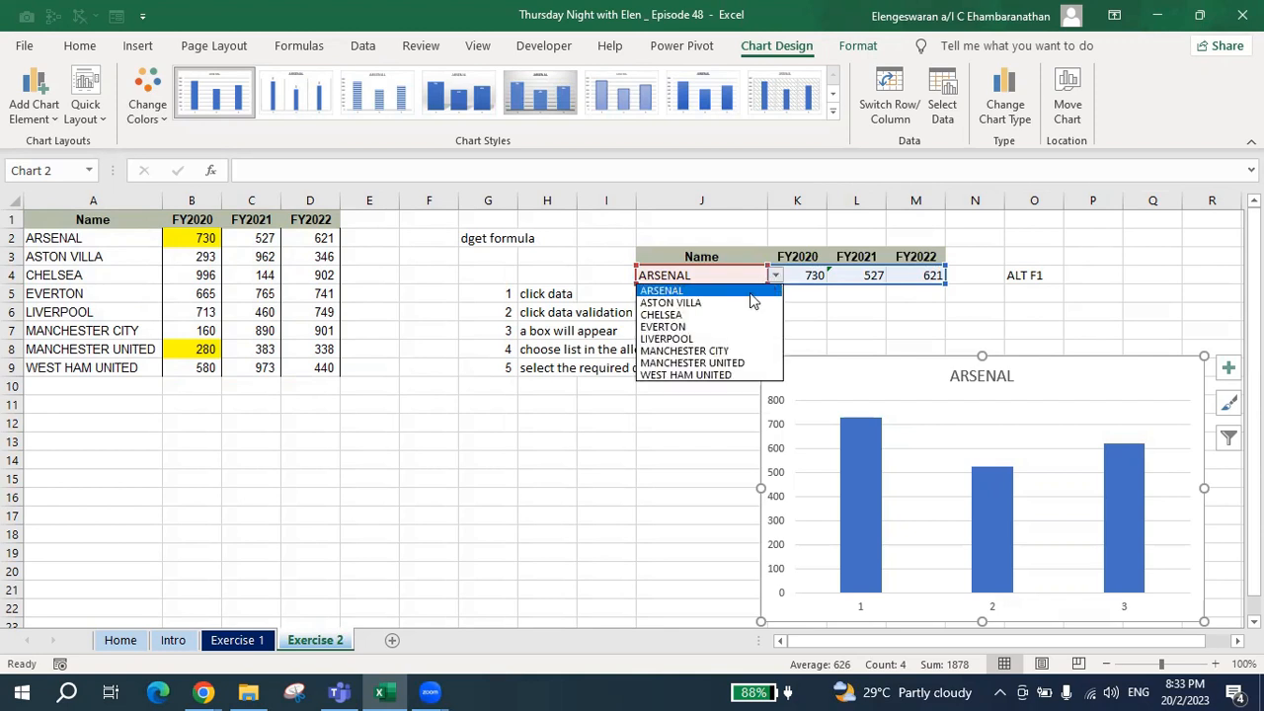
pyautogui.click(691, 339)
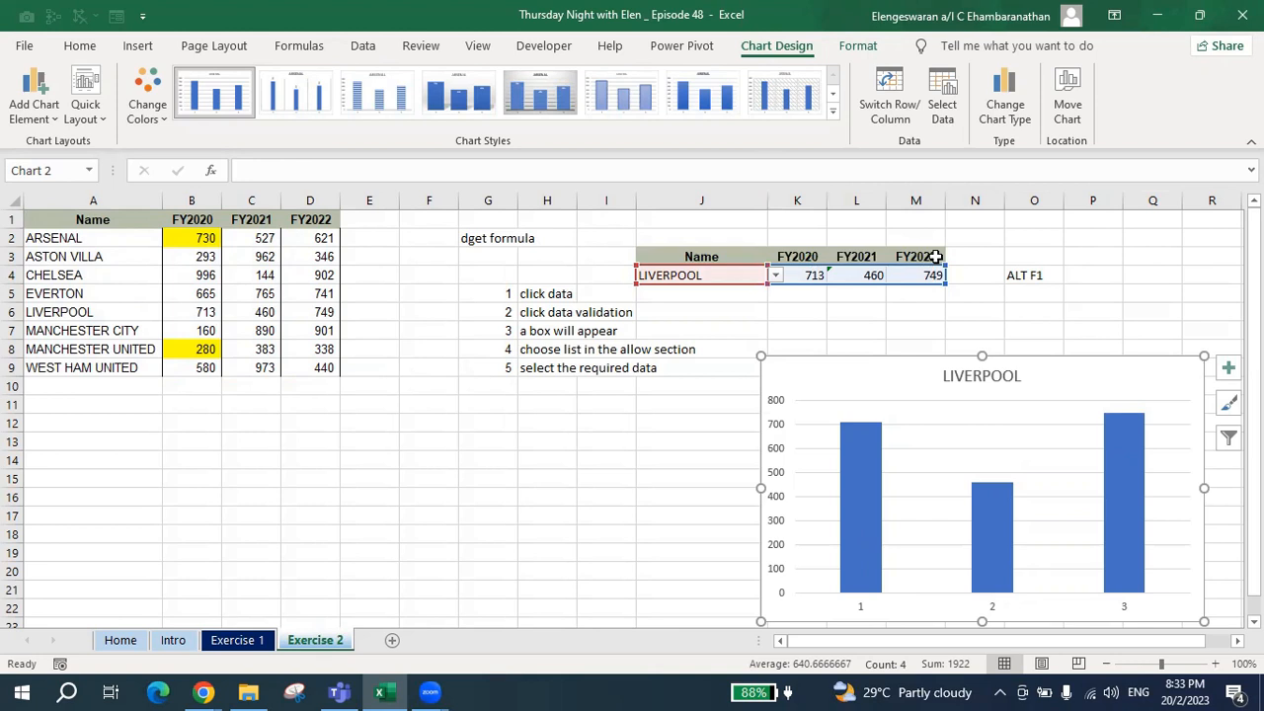
# Set the chart's horizontal axis labels to the year headers K3:M3, and move the chart so it starts in column J.
pyautogui.click(950, 117)
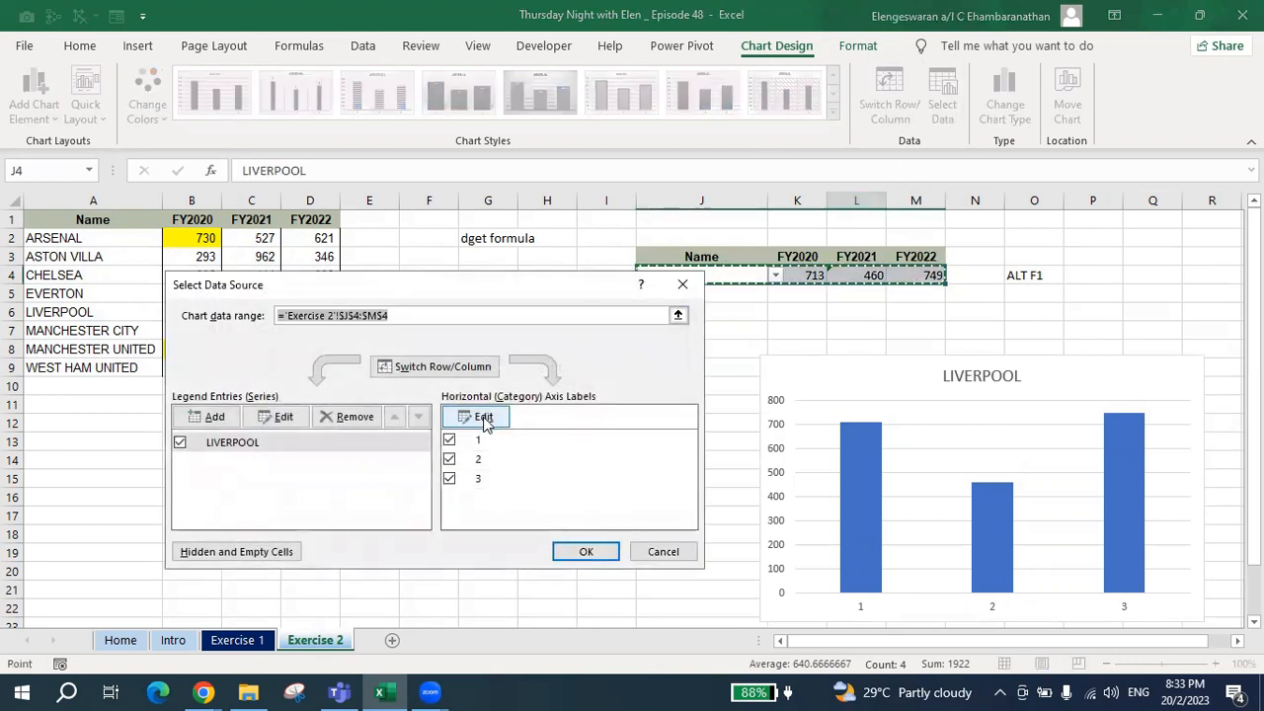
pyautogui.click(482, 417)
pyautogui.moveTo(797, 256); pyautogui.dragTo(914, 256)
pyautogui.press('Return')
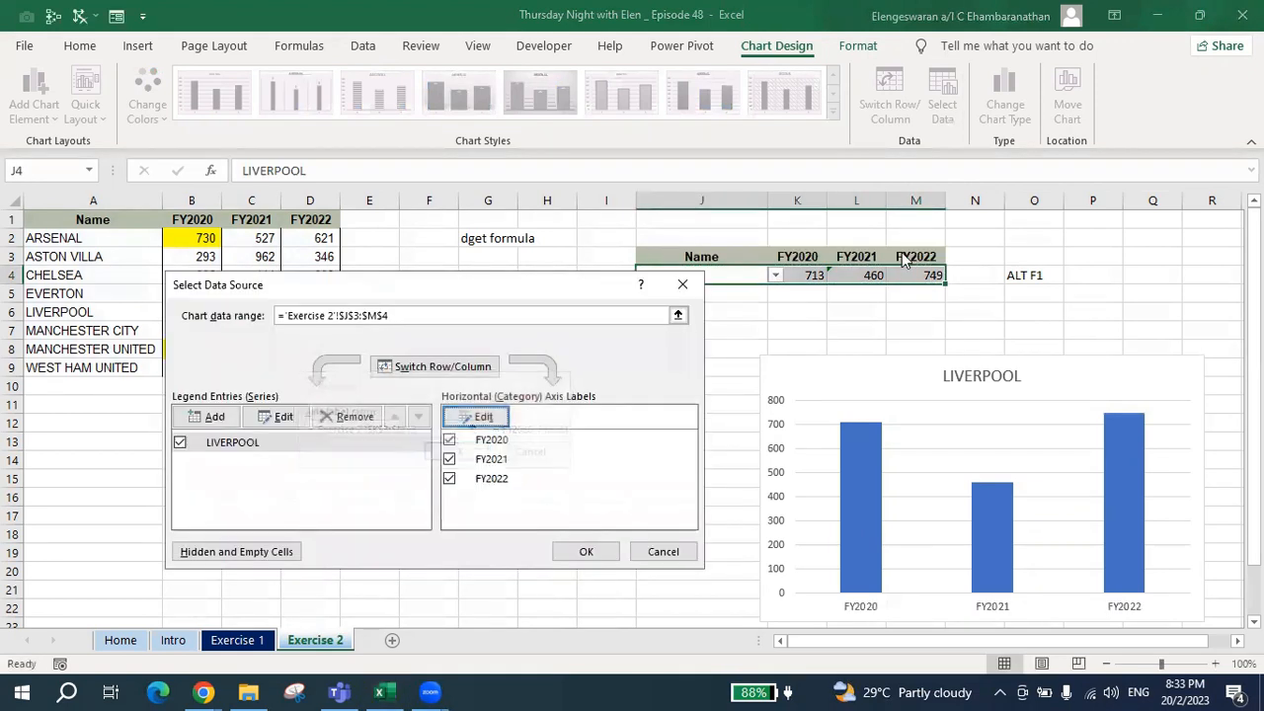
pyautogui.click(588, 546)
pyautogui.moveTo(1168, 366); pyautogui.dragTo(1076, 352)
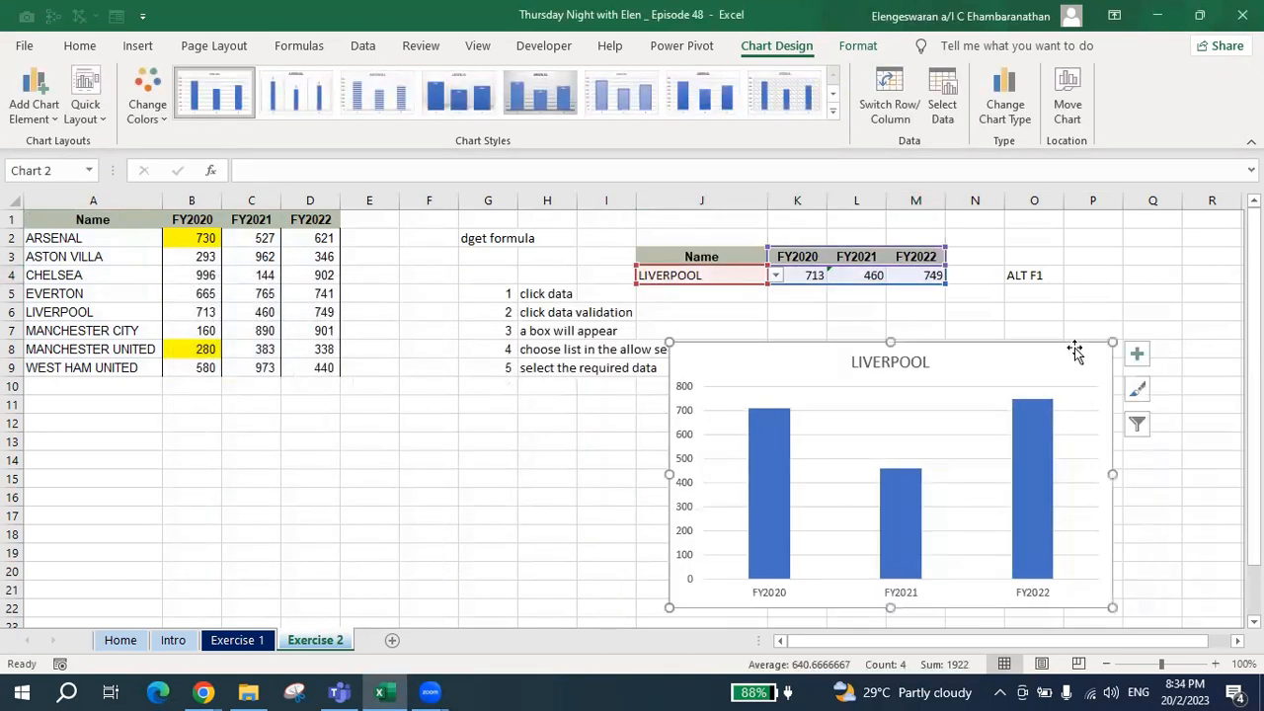
# Add data labels to the chart and remove its gridlines and vertical axis.
pyautogui.click(1138, 355)
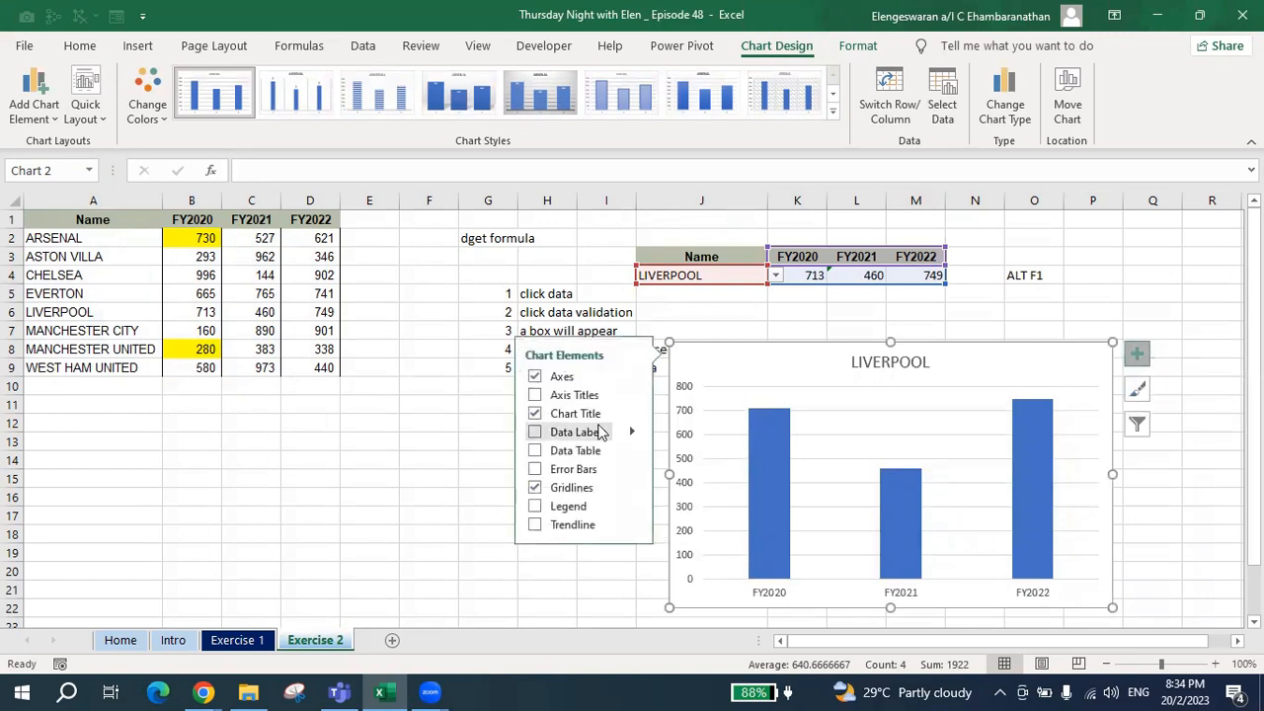
pyautogui.click(536, 435)
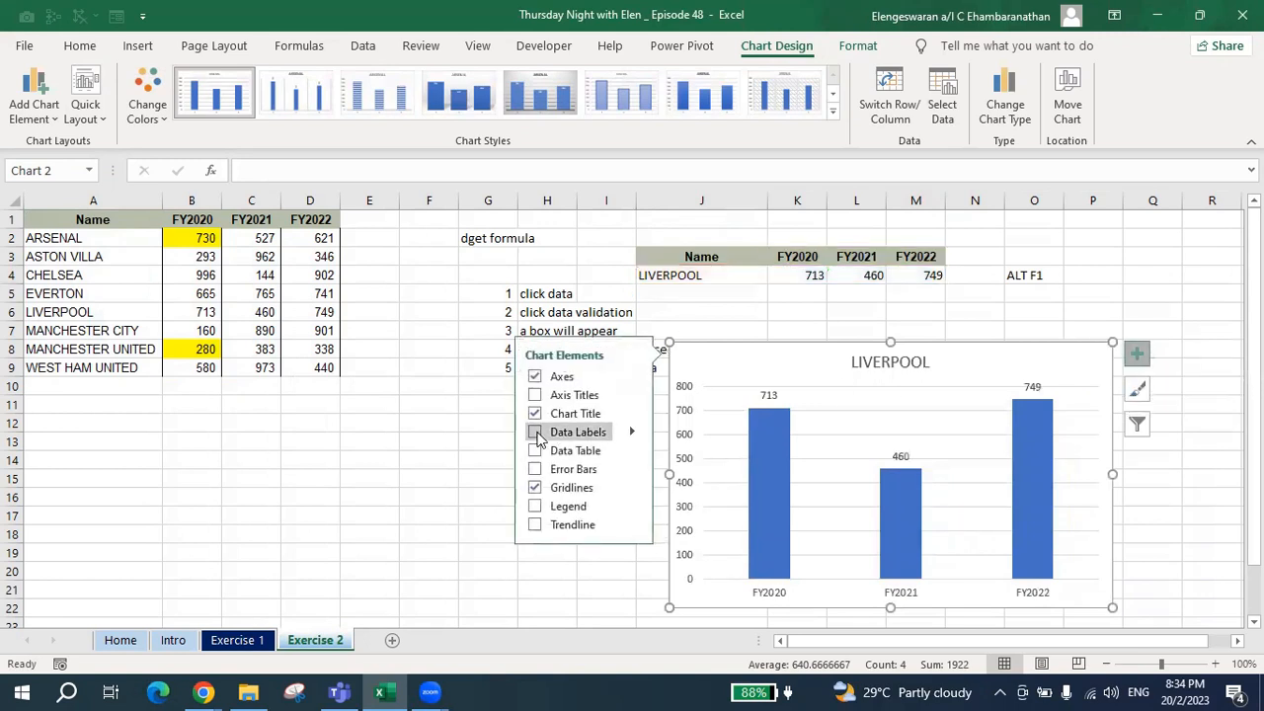
pyautogui.click(534, 489)
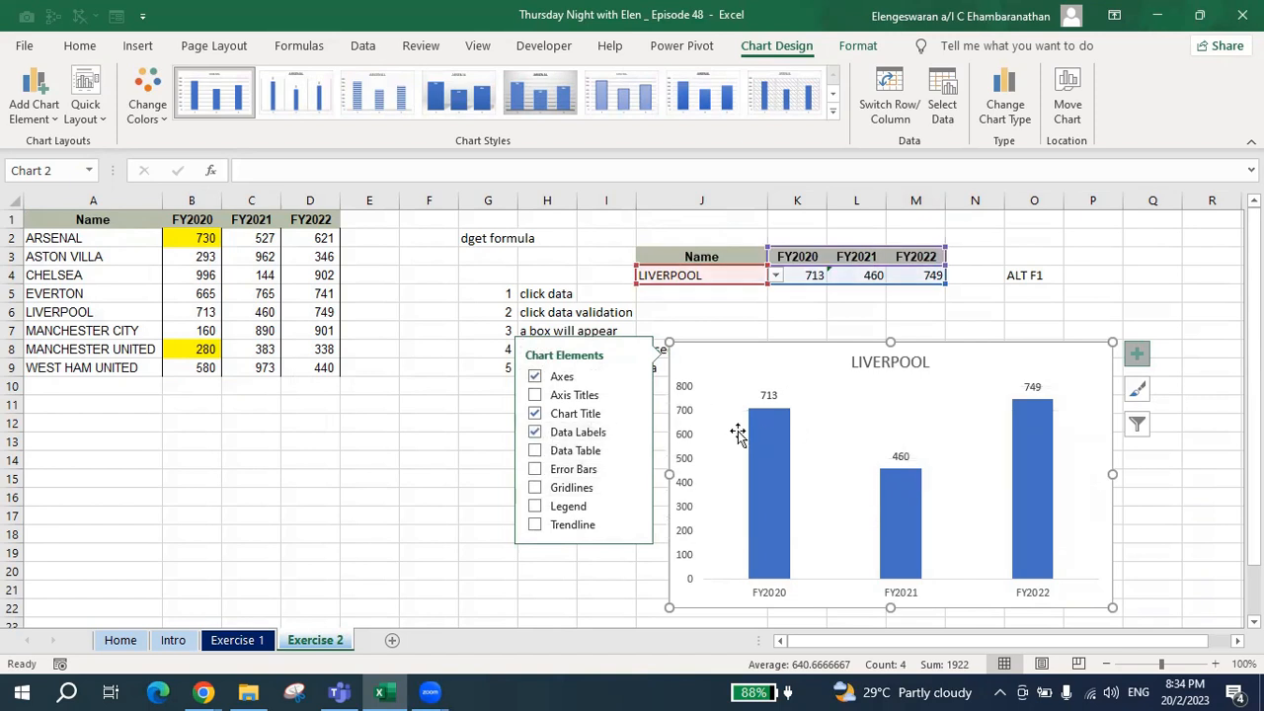
pyautogui.click(676, 448)
pyautogui.press('Delete')
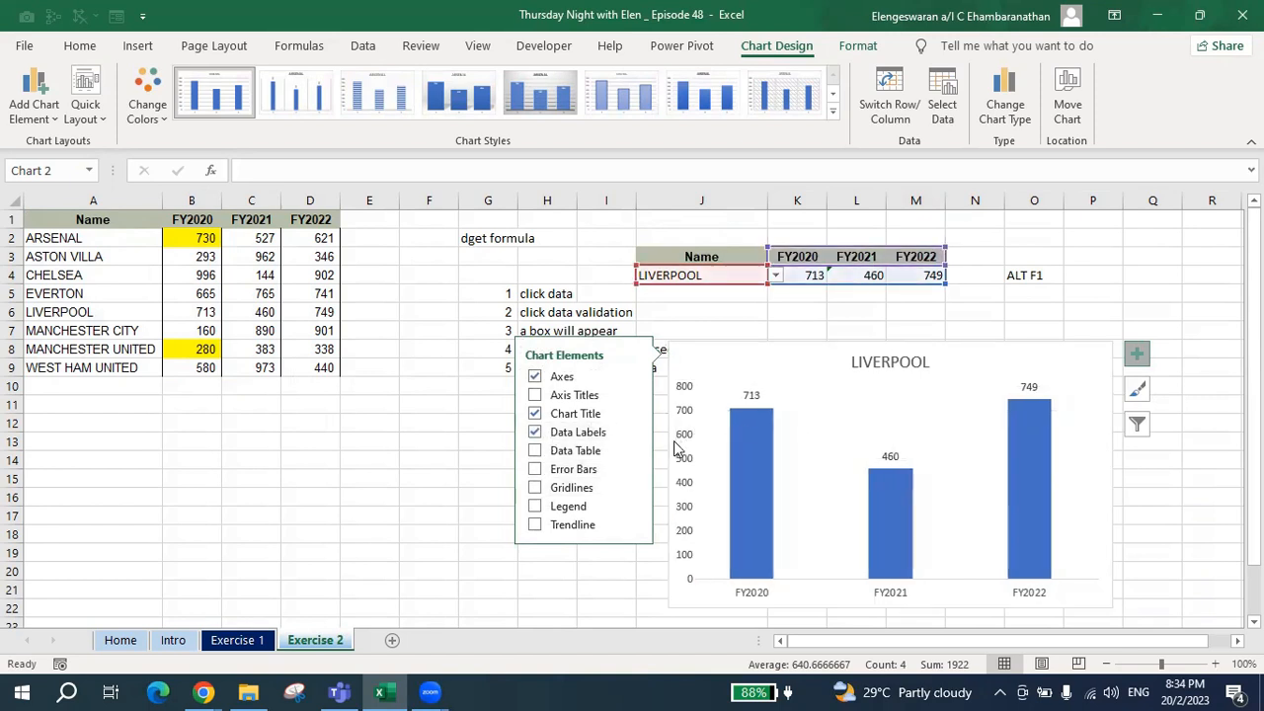
# Choose ARSENAL in J4's dropdown to test the finished chart.
pyautogui.click(741, 290)
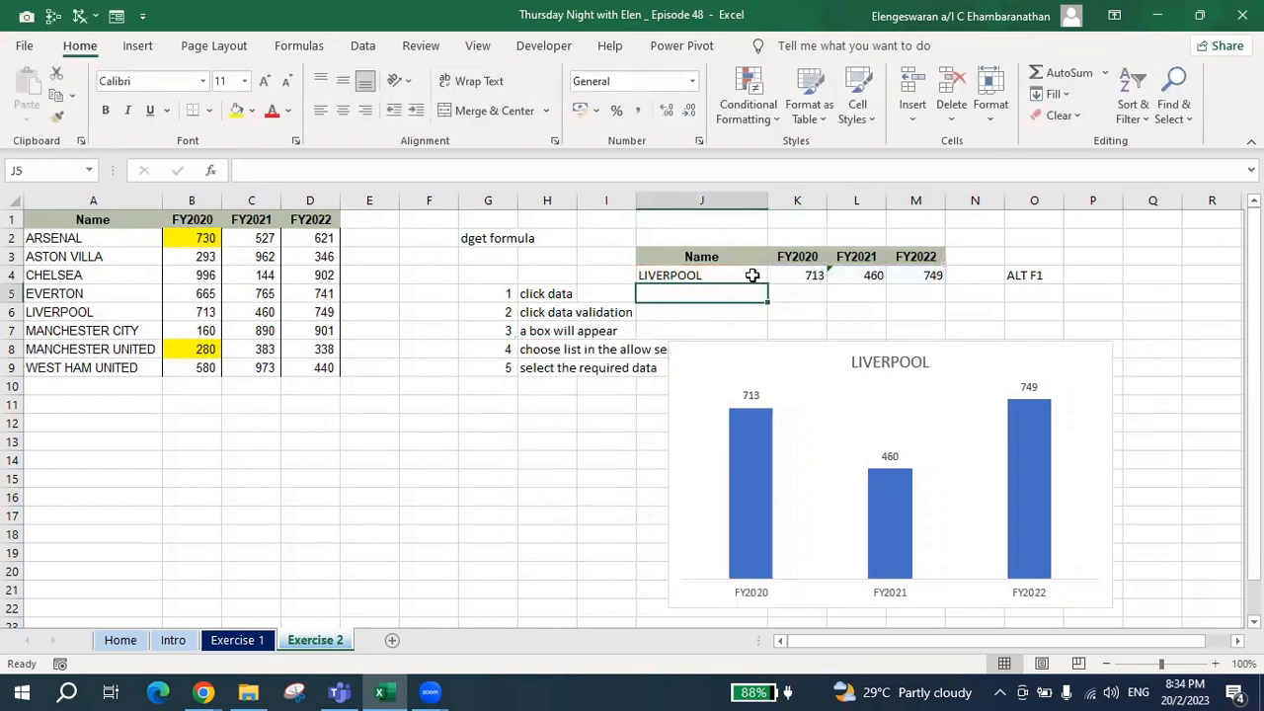
pyautogui.click(752, 275)
pyautogui.click(775, 275)
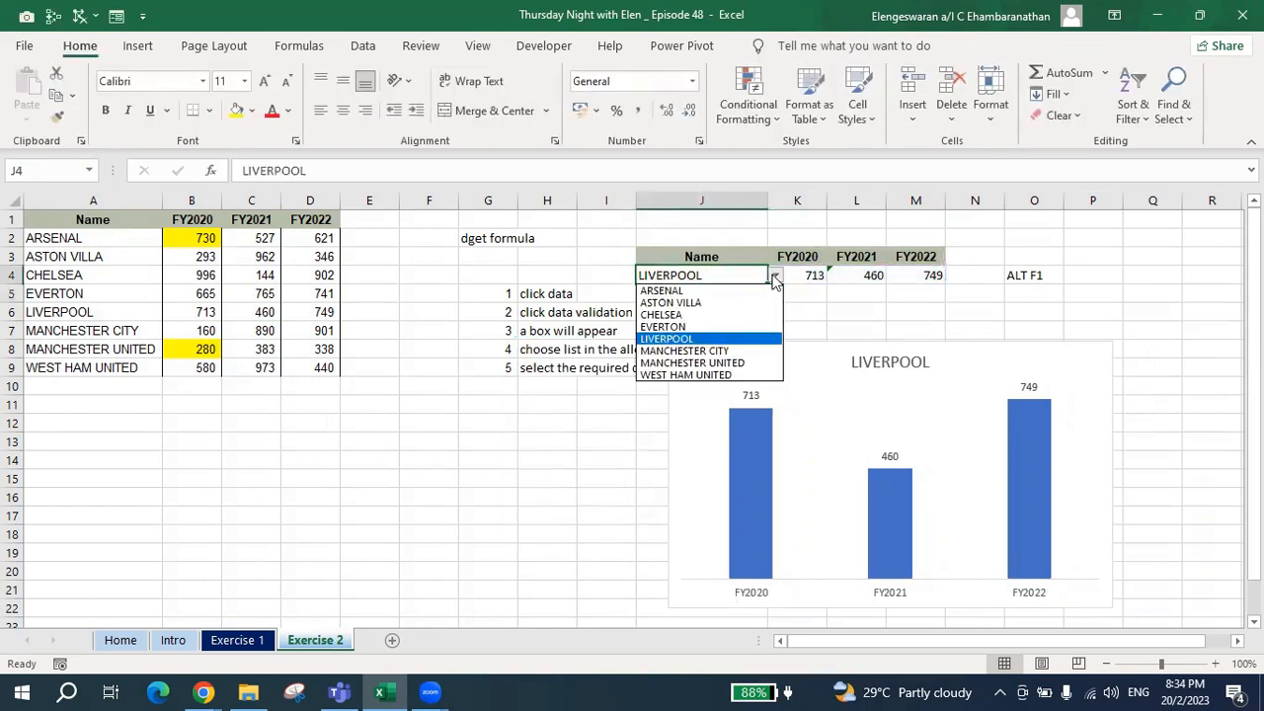
pyautogui.click(707, 288)
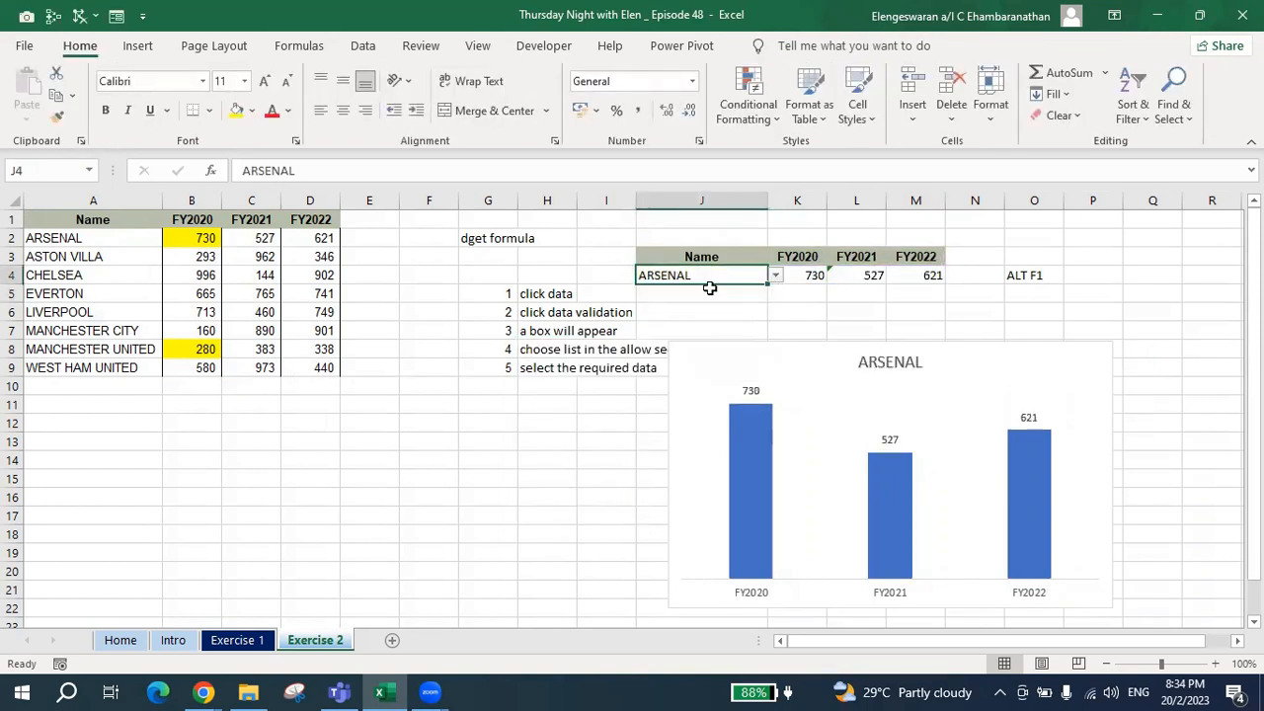
# Choose LIVERPOOL in J4's dropdown to switch the lookup and chart to that club.
pyautogui.click(775, 276)
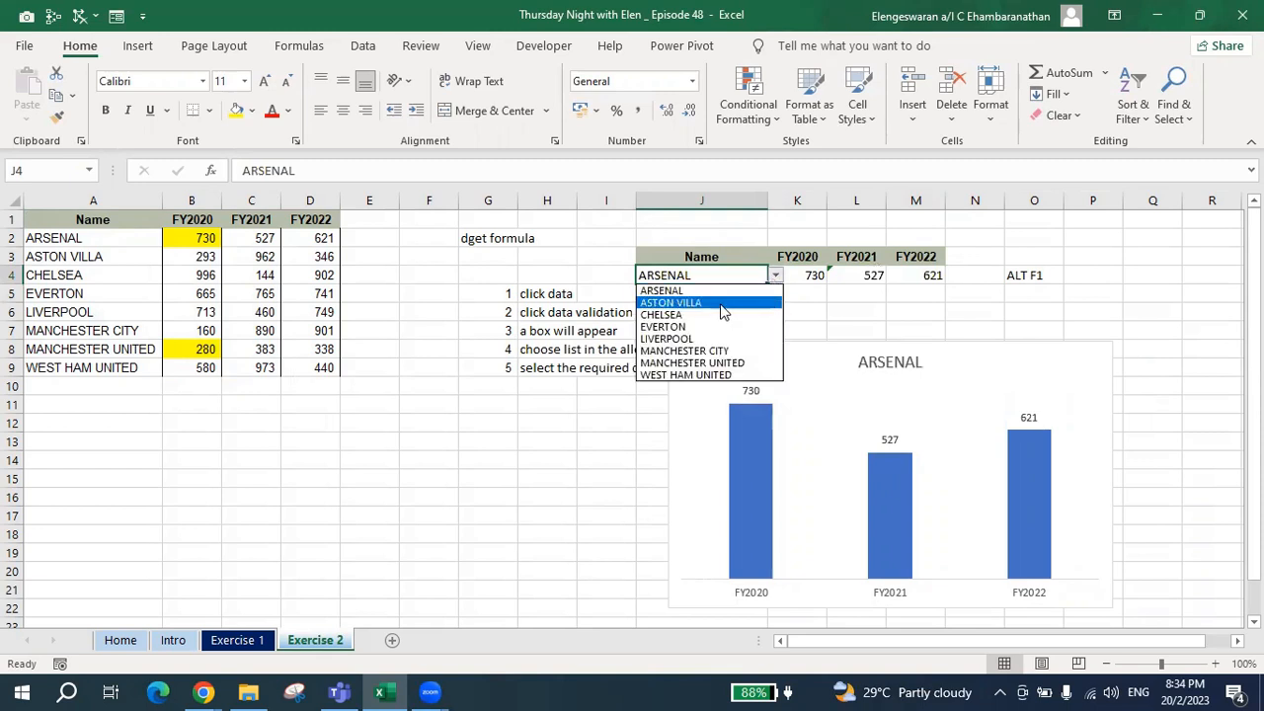
pyautogui.click(691, 339)
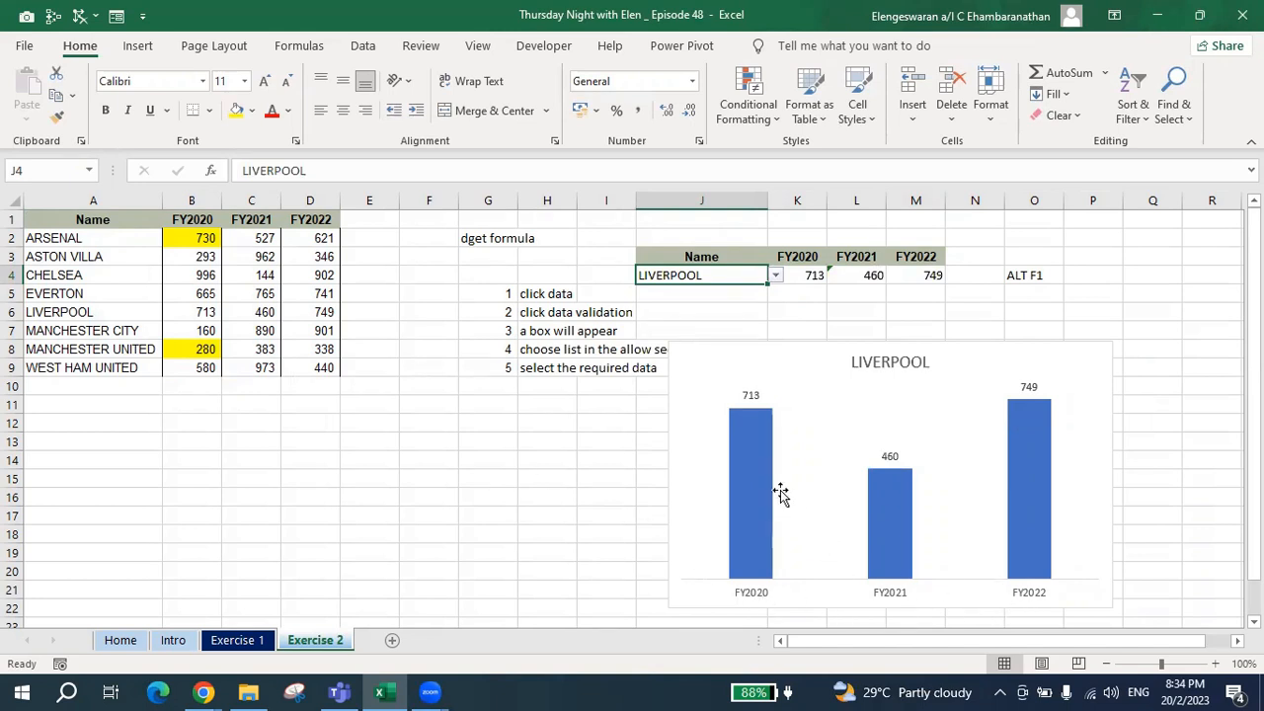
# Format the chart's column series fill to vary colors by point, and close the formatting options.
pyautogui.click(743, 481)
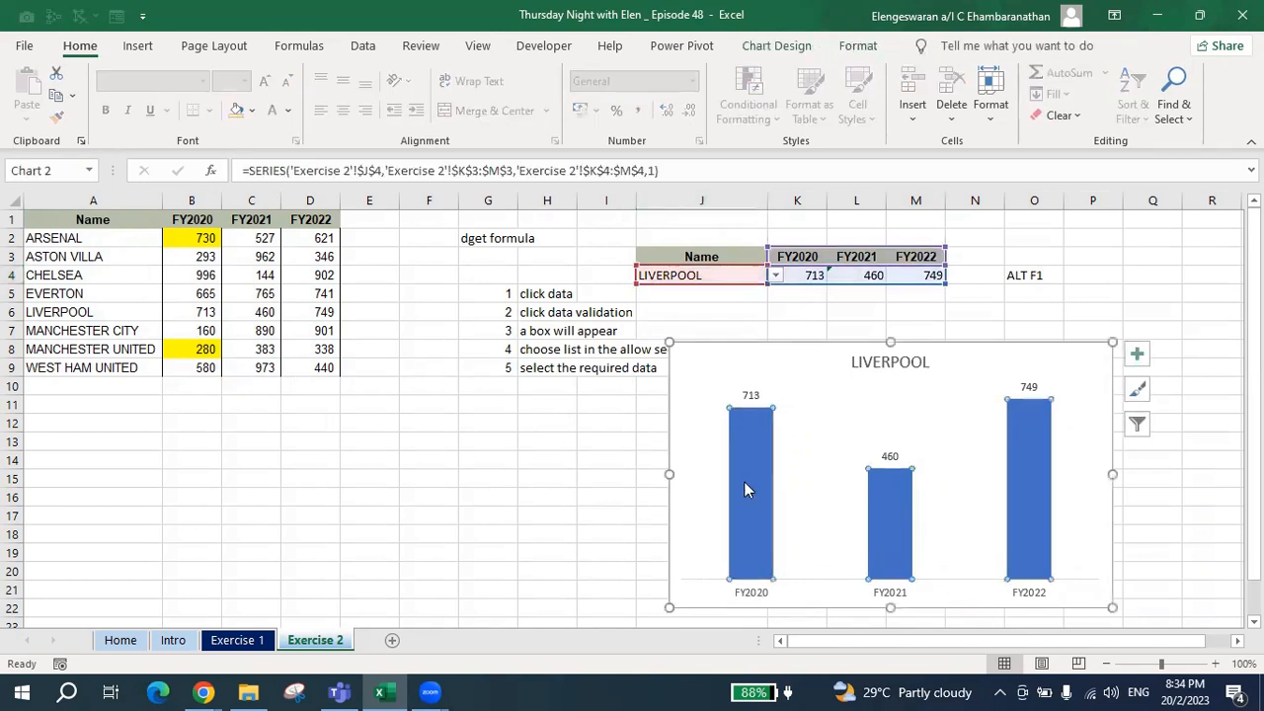
pyautogui.rightClick(744, 481)
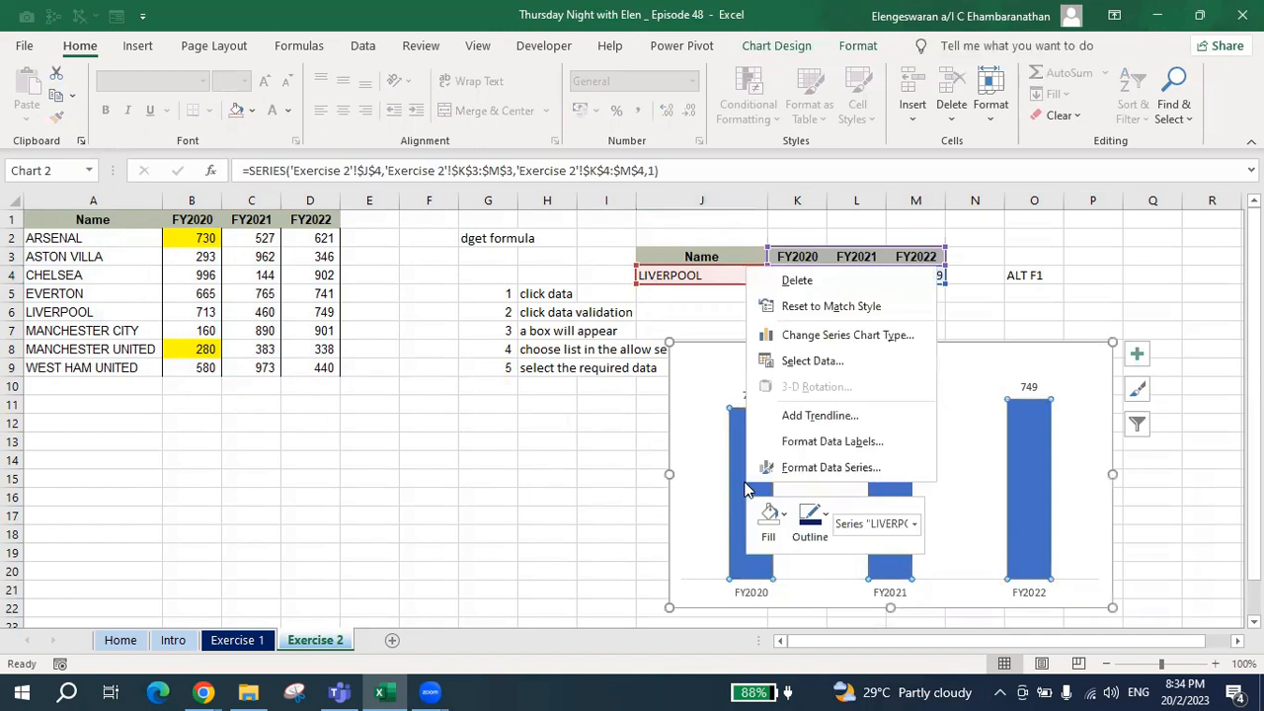
pyautogui.click(829, 467)
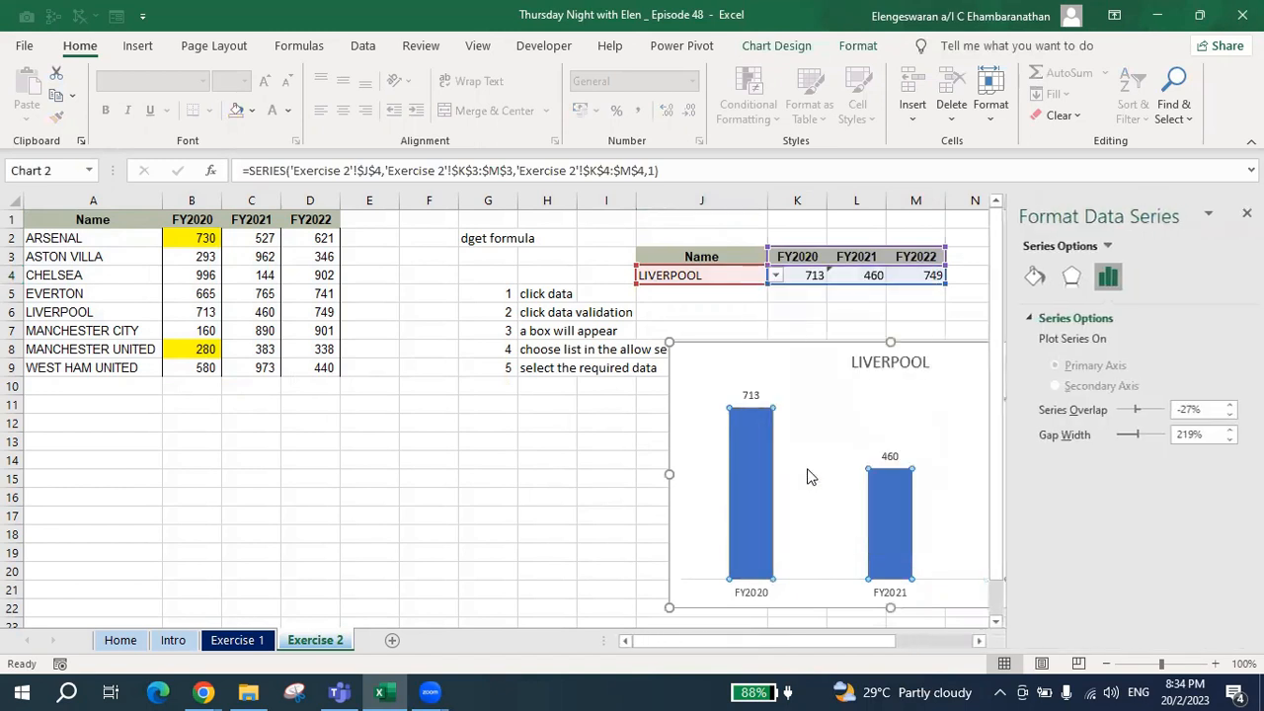
pyautogui.click(1028, 278)
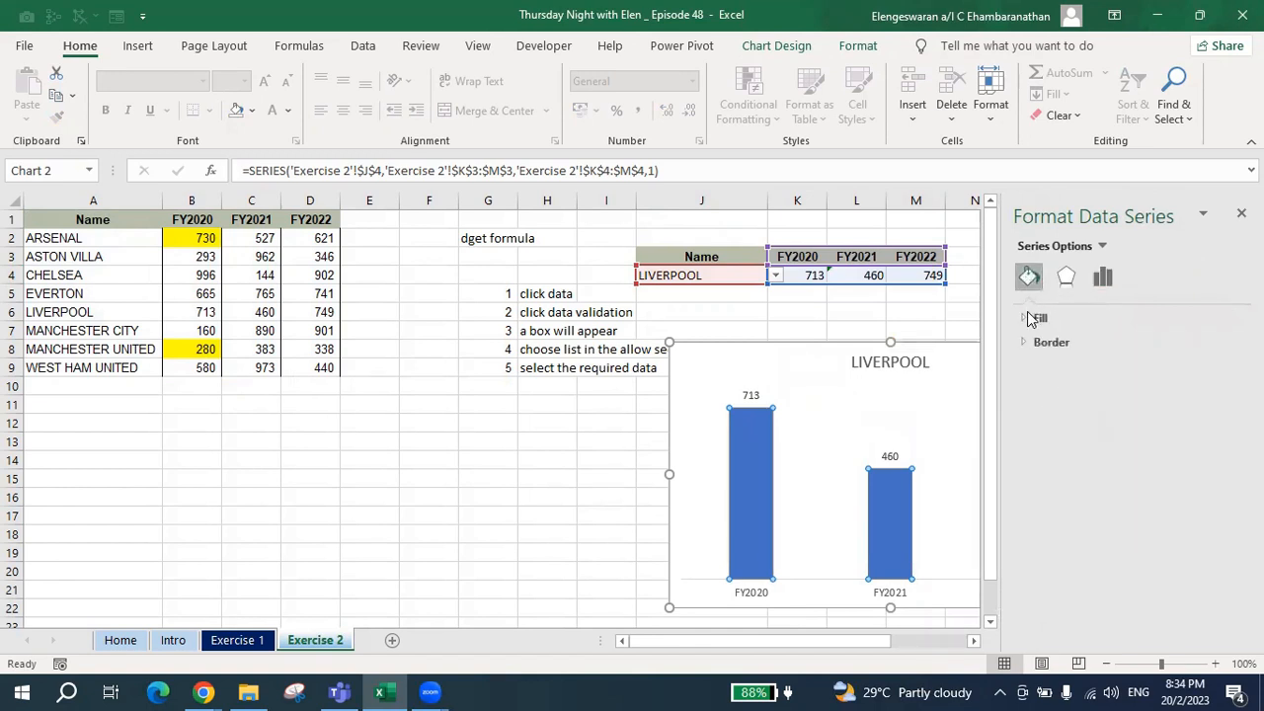
pyautogui.click(1032, 318)
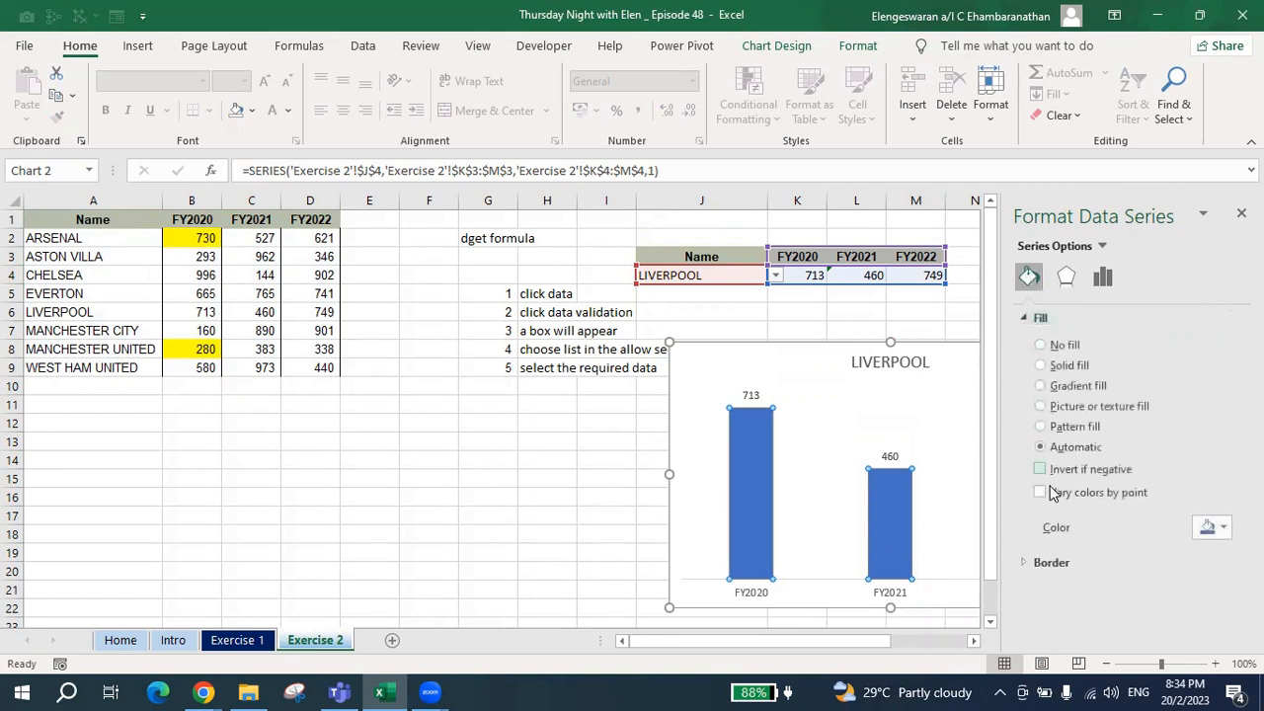
pyautogui.click(1053, 495)
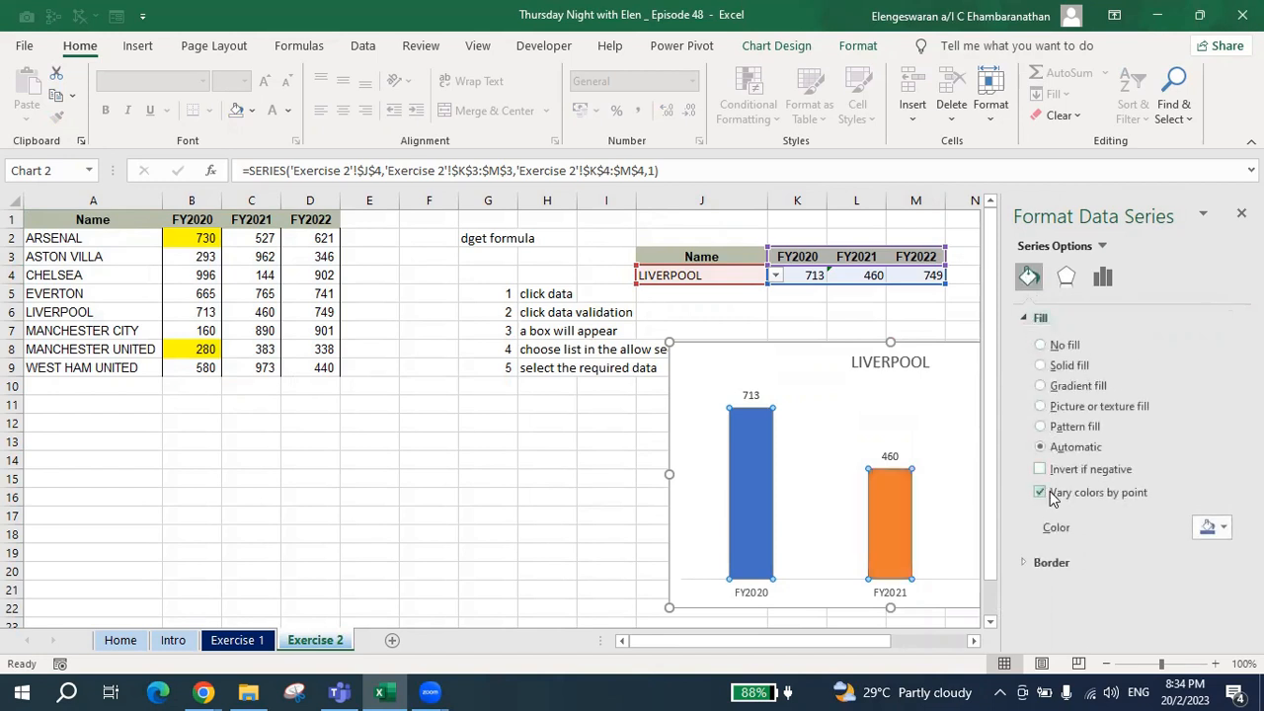
pyautogui.click(1241, 213)
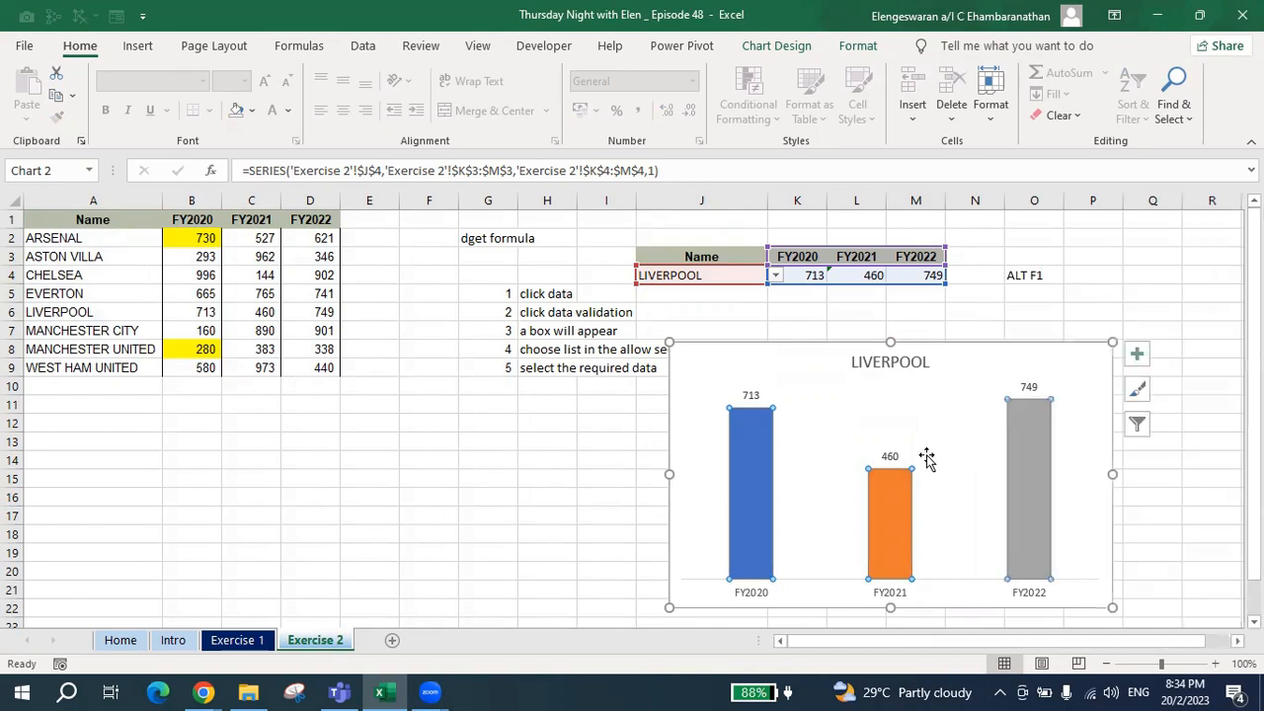